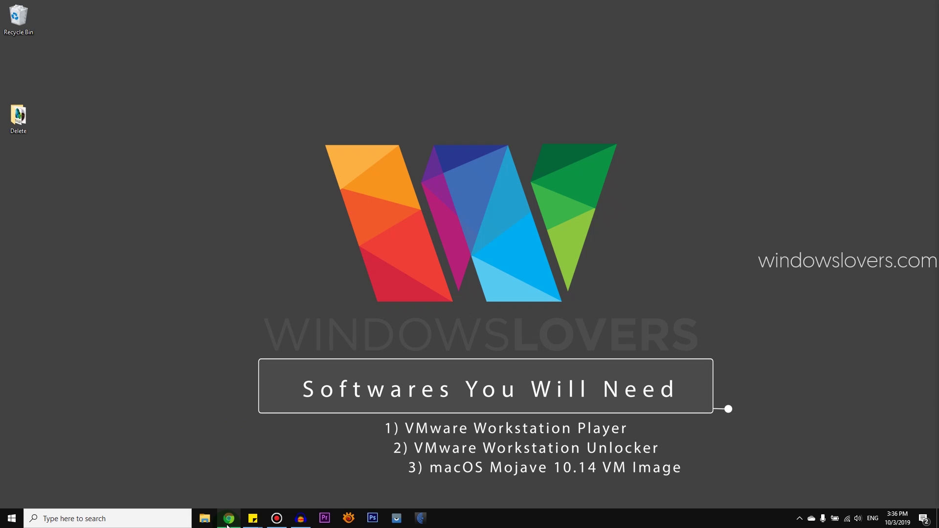
Step: Restore the Mojave article, scroll to its Download Links and Step 1, and open the Mac OS Mojave Installation folder
mouse_move(228, 525)
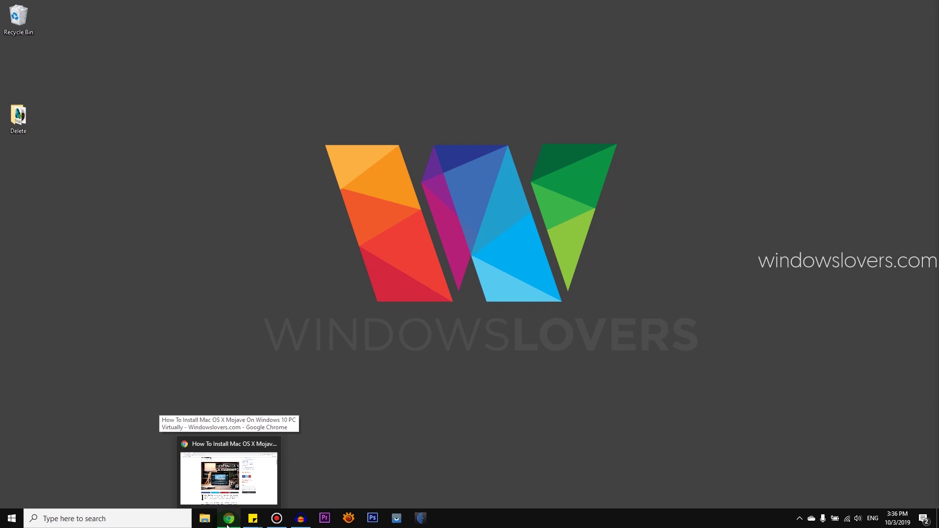
click(228, 522)
scroll(368, 308, up, 3)
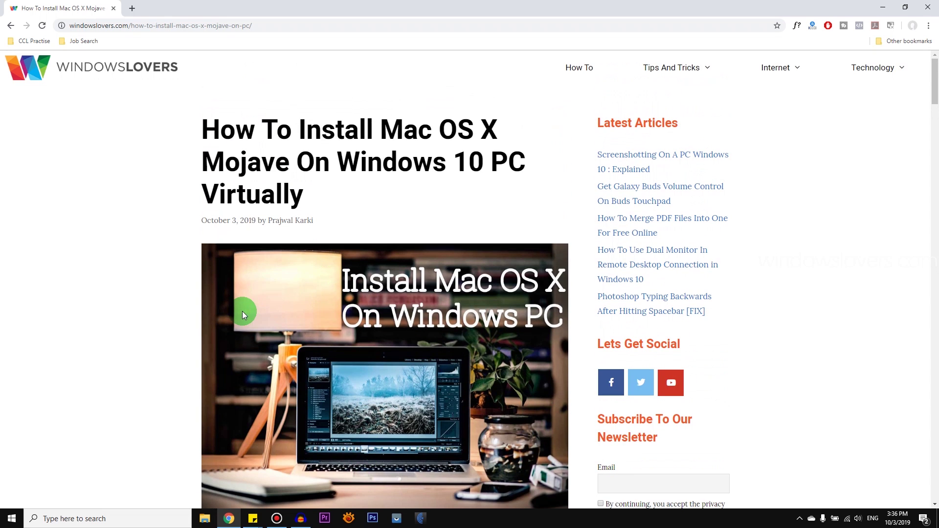
scroll(242, 311, down, 14)
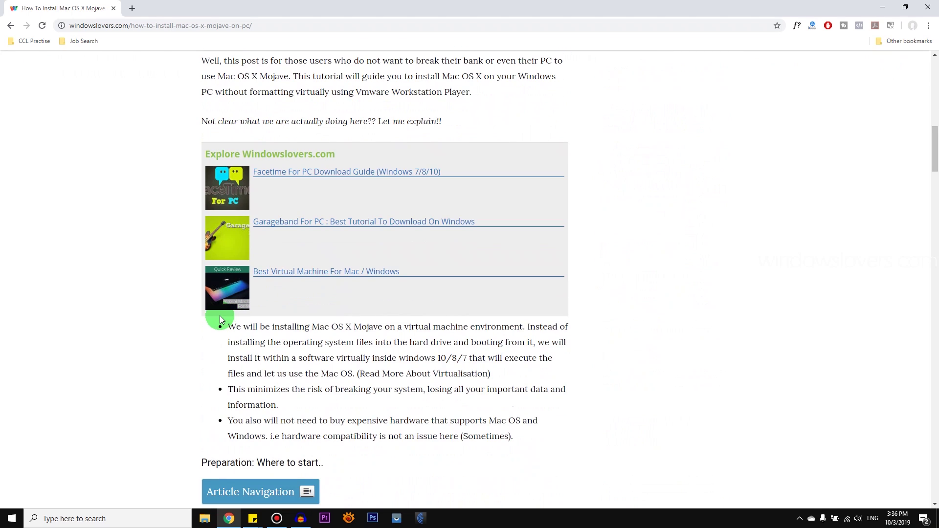
scroll(219, 316, down, 15)
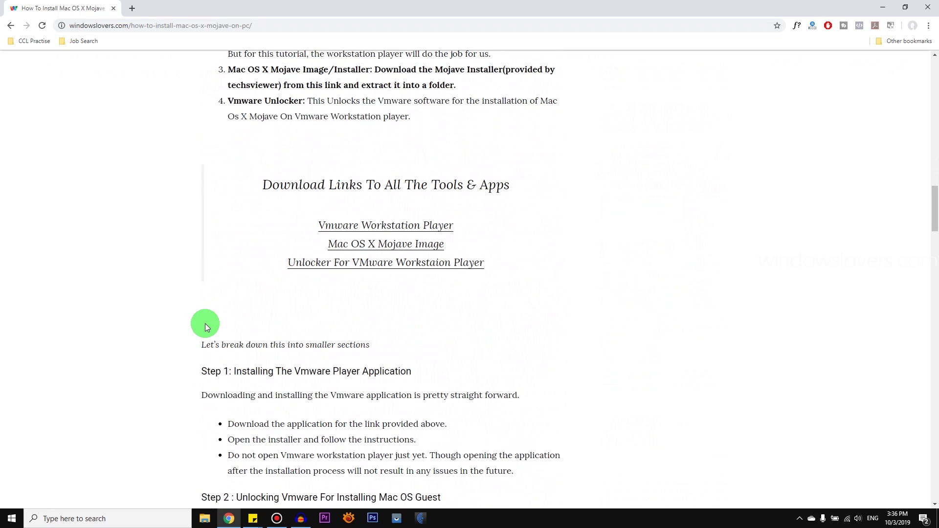
scroll(205, 327, down, 1)
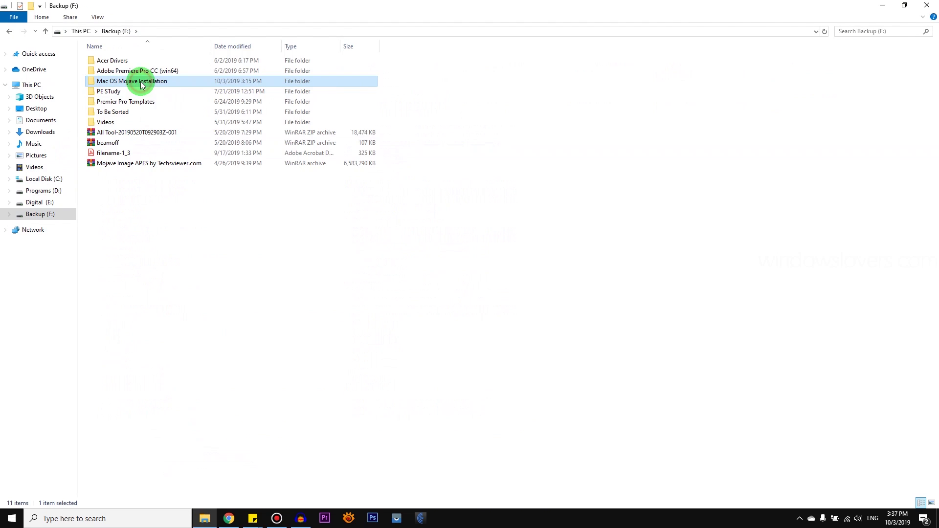
double_click(126, 77)
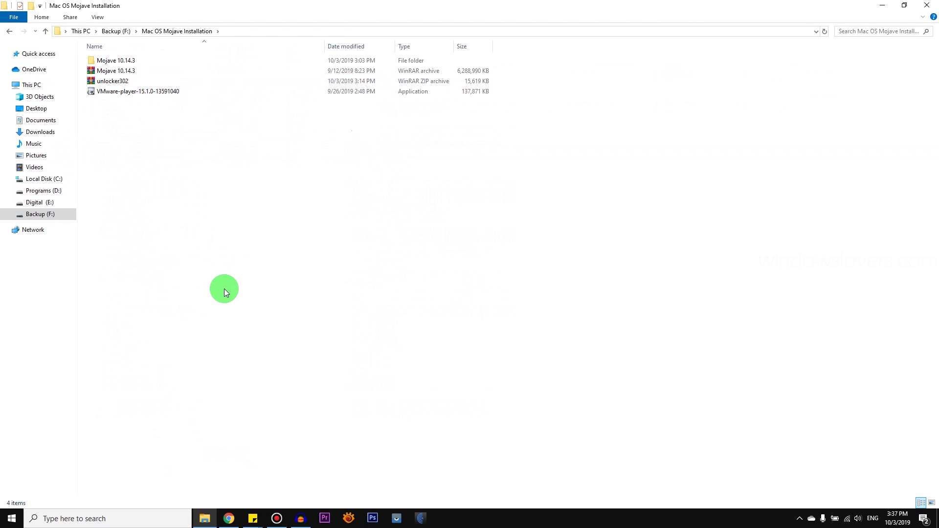
Step: Select the Mojave 10.14.3 archive, the unlocker302 archive and the VMware-player installer in turn
click(117, 71)
click(118, 72)
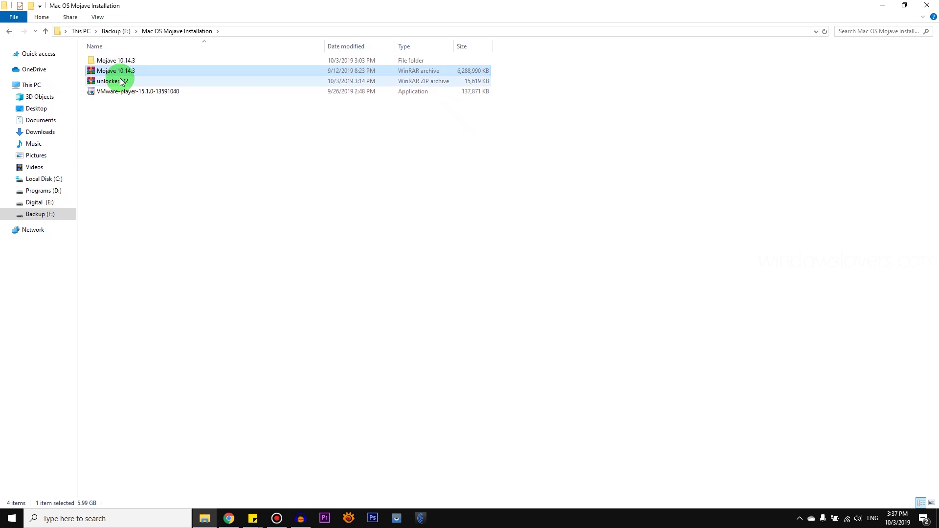
click(116, 81)
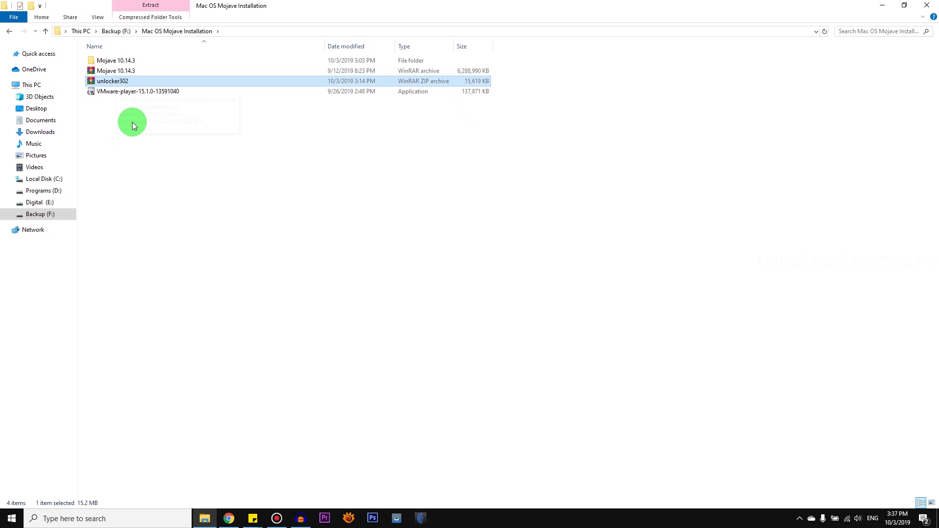
click(127, 93)
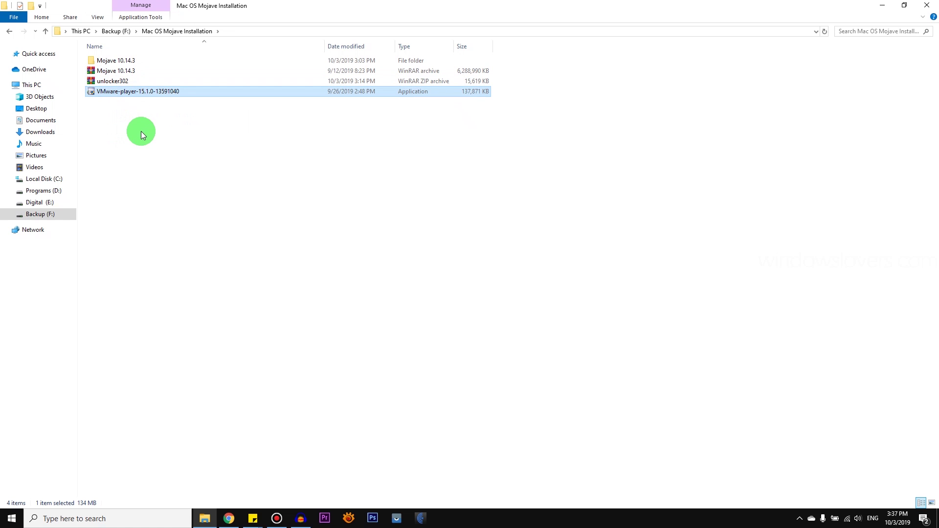
double_click(130, 93)
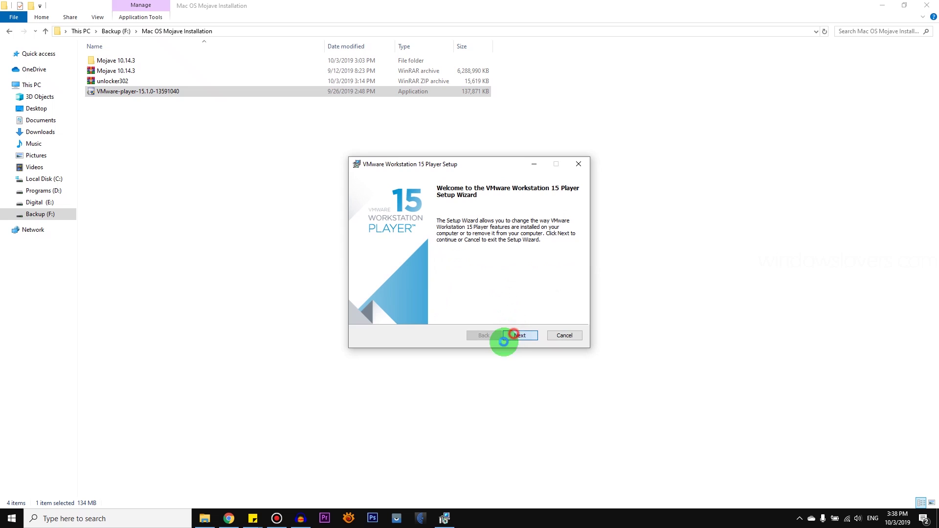
click(514, 336)
click(564, 335)
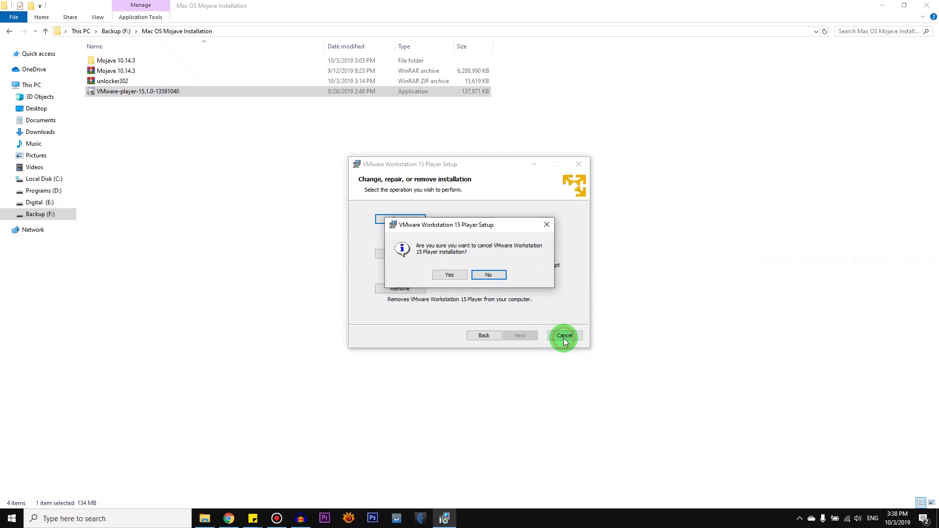
click(457, 275)
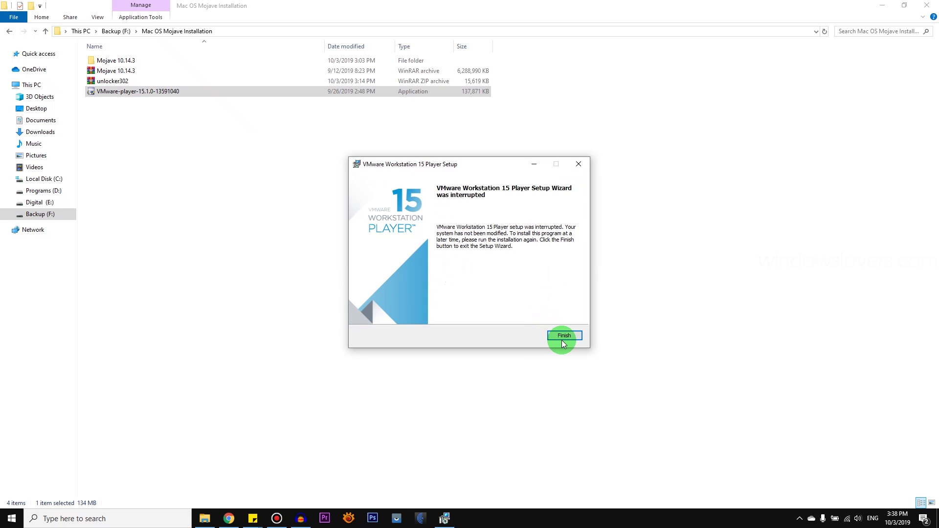
click(562, 335)
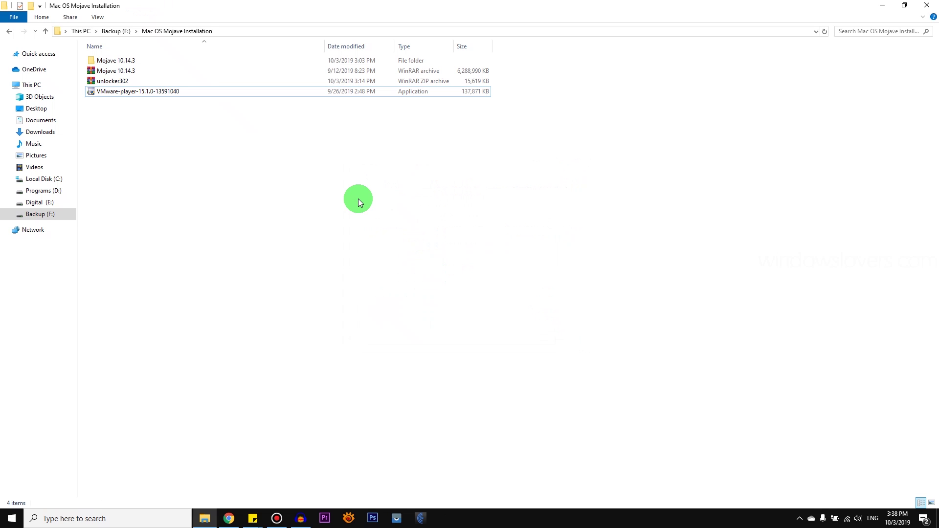
Step: Extract unlocker302 to 'unlocker302\', then run its win-install script as administrator
right_click(116, 80)
click(159, 128)
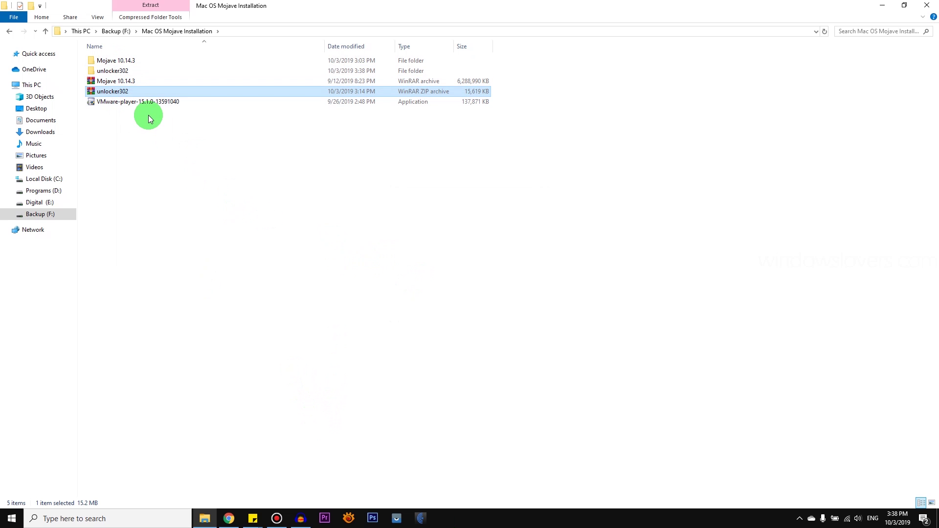
double_click(118, 71)
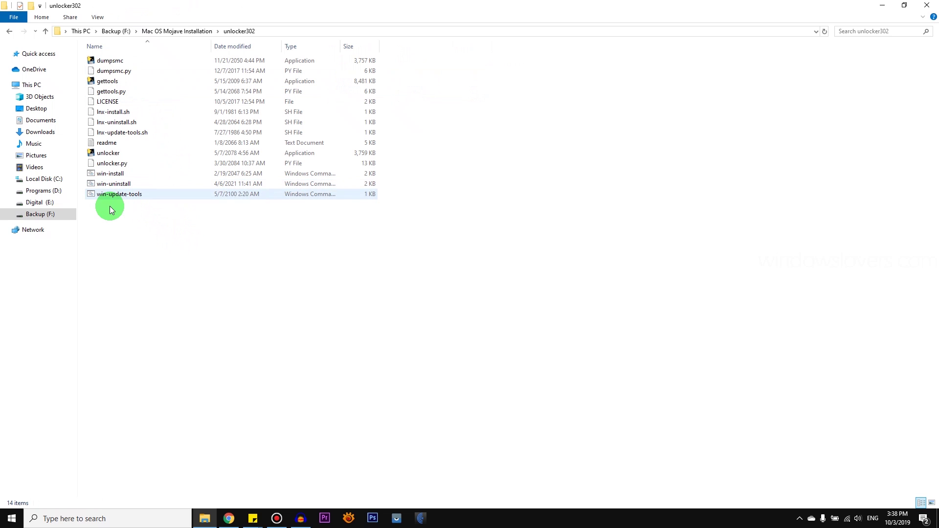
right_click(112, 175)
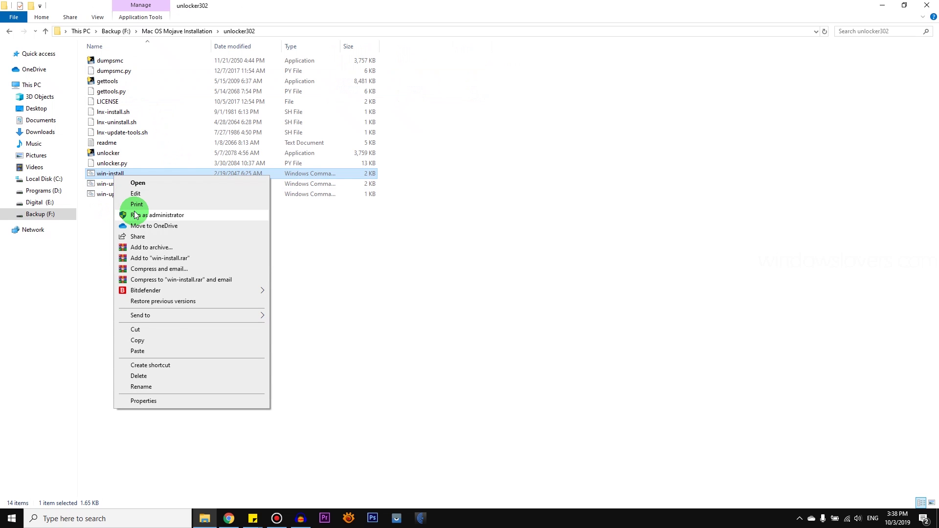
click(140, 216)
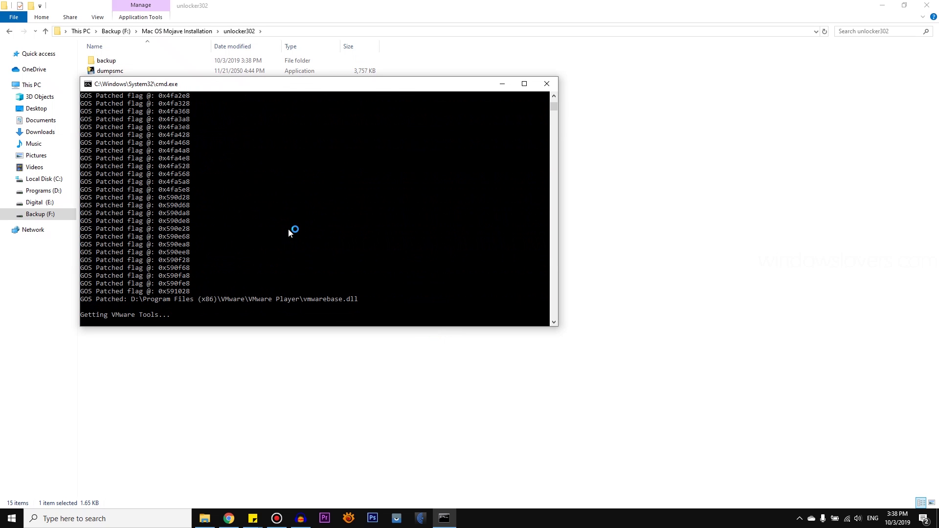
Step: Move the unlocker console aside to watch win-install patch VMware, then close it when done
drag(246, 87, 287, 152)
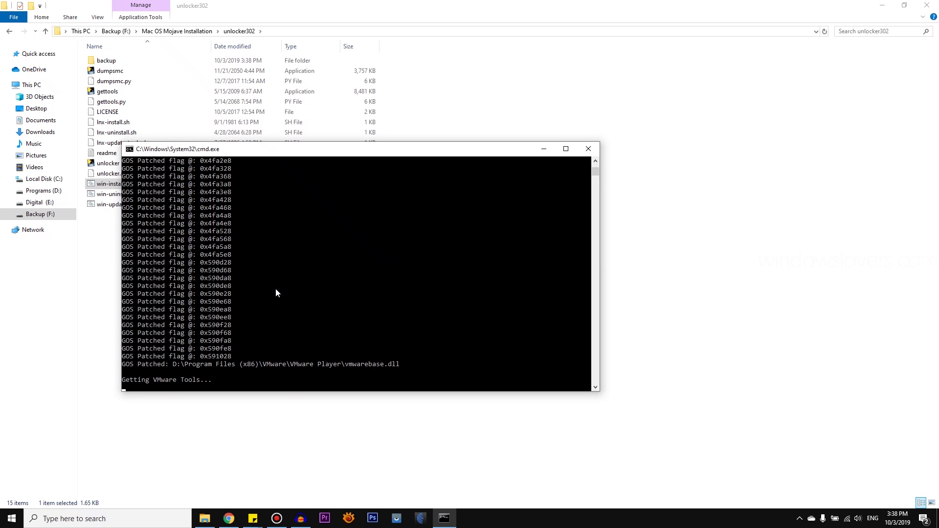
drag(273, 149, 413, 228)
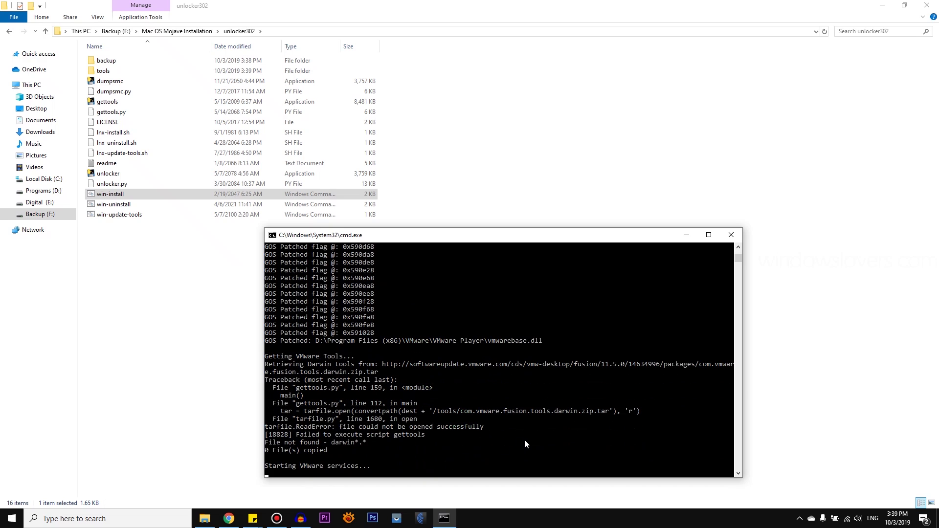
click(280, 439)
Step: Return to the Mojave installation folder, launch VMware Workstation 15 Player centred, and start a new virtual machine
click(389, 342)
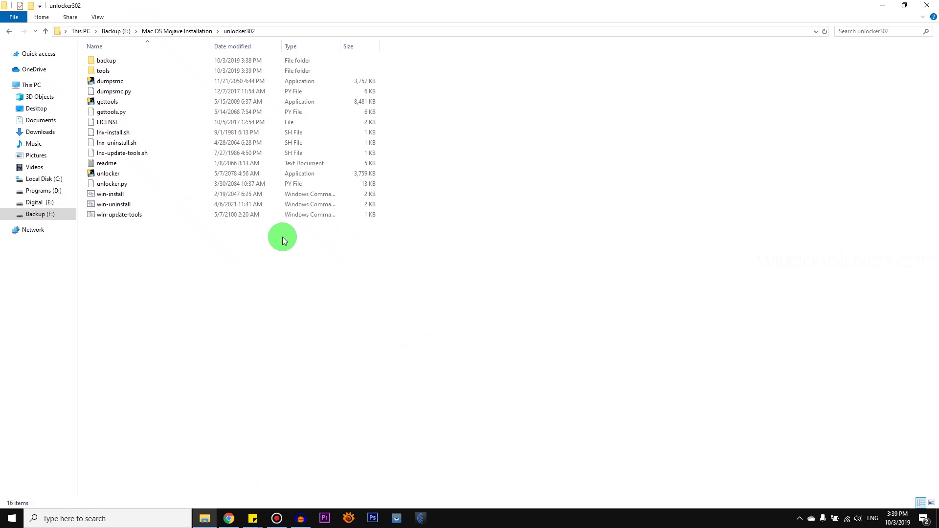
click(14, 35)
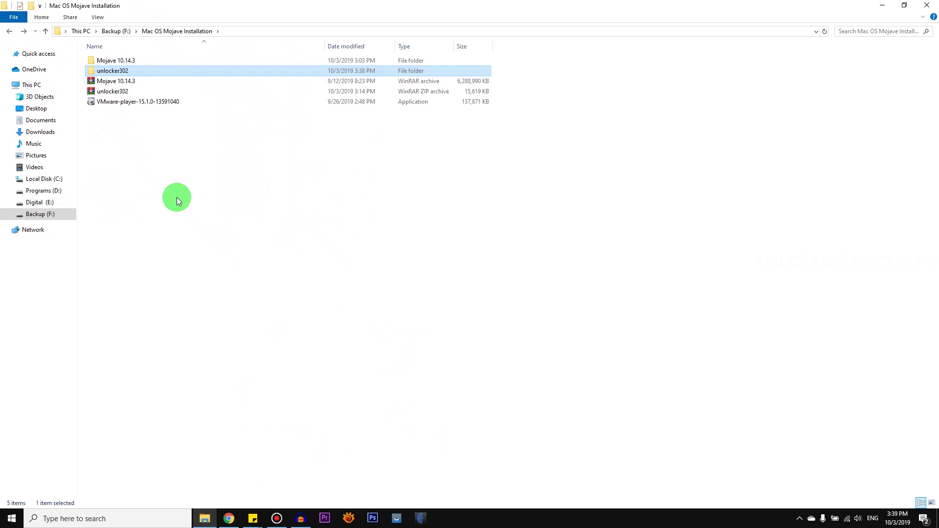
click(132, 25)
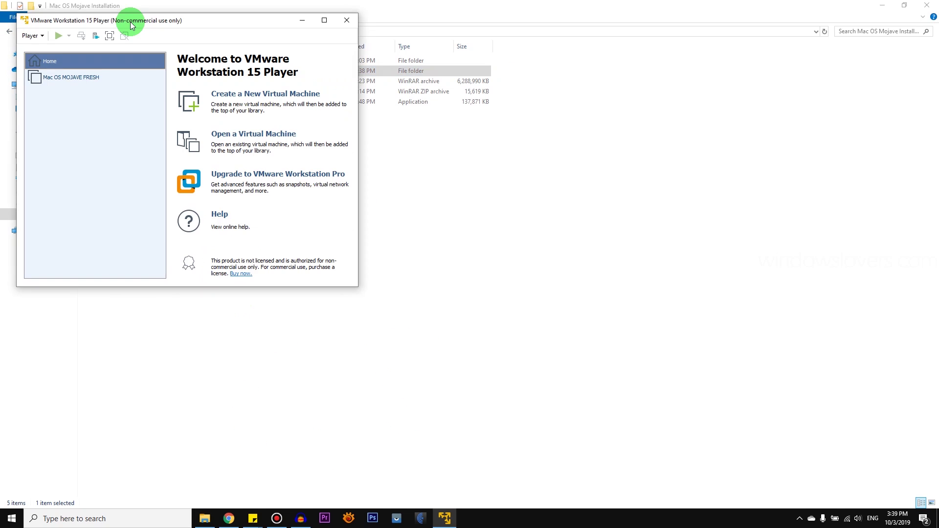
drag(132, 25, 336, 128)
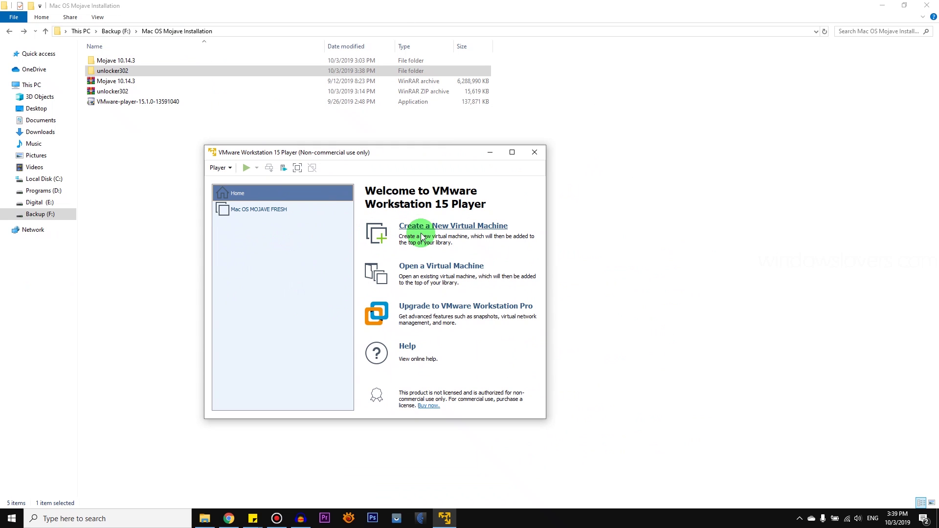
click(438, 230)
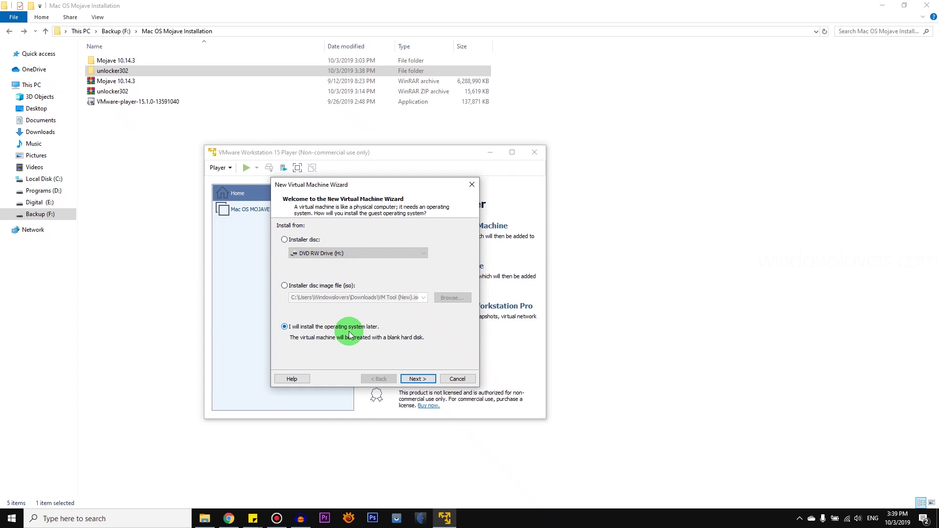
Step: Install the OS later and set the guest to Apple Mac OS X, version macOS 10.14
click(417, 379)
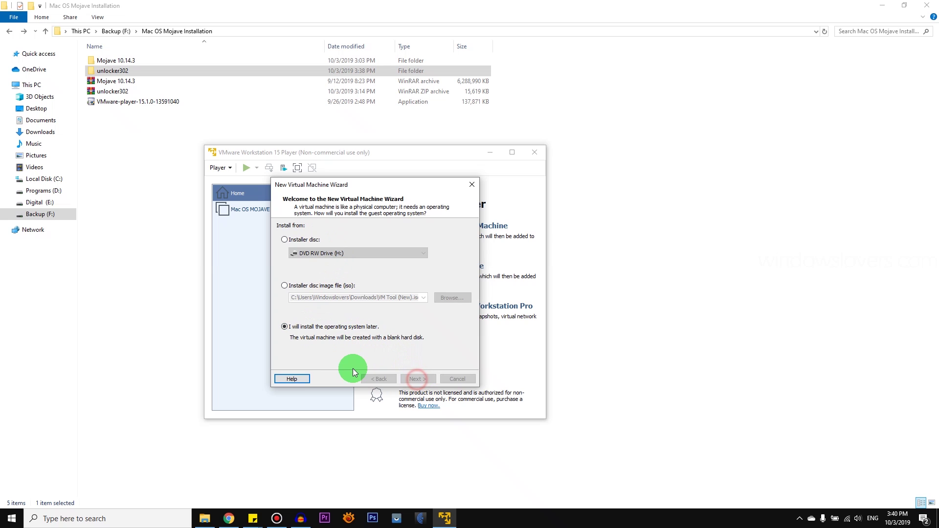
click(288, 244)
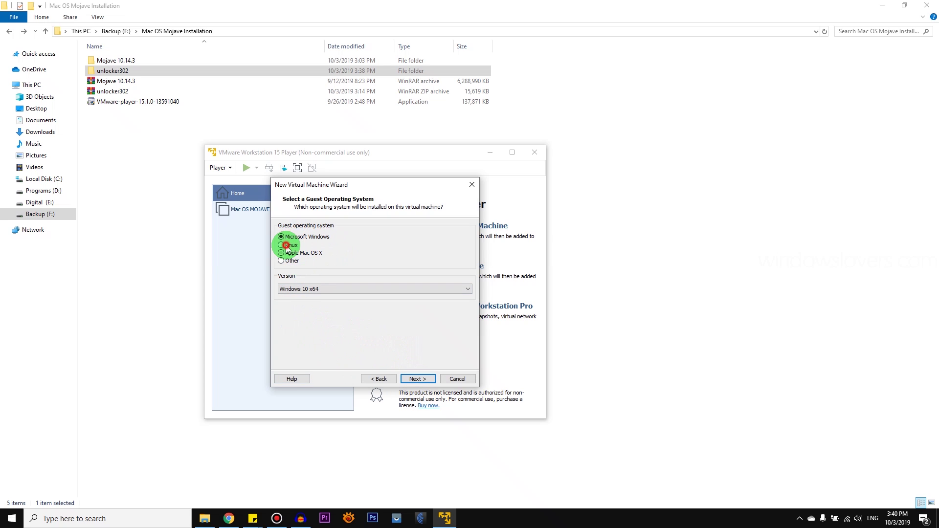
click(296, 254)
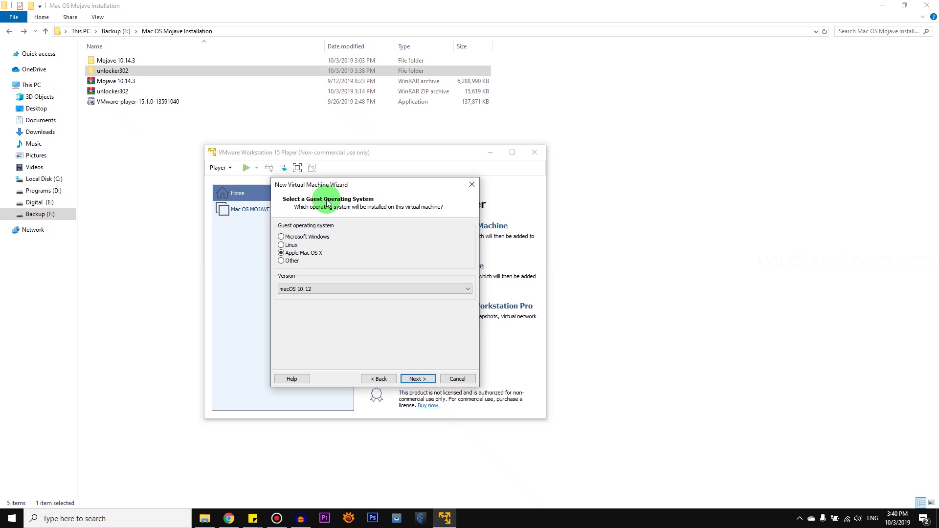
click(307, 289)
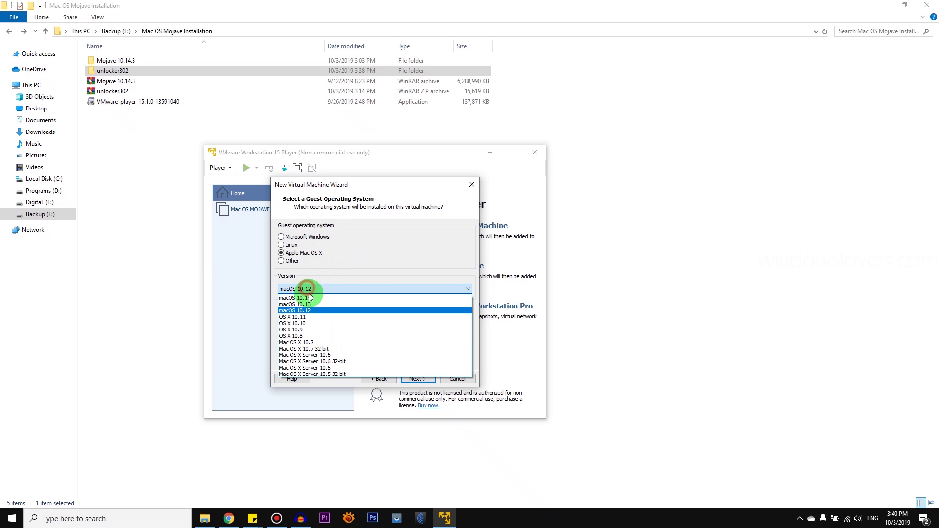
click(308, 297)
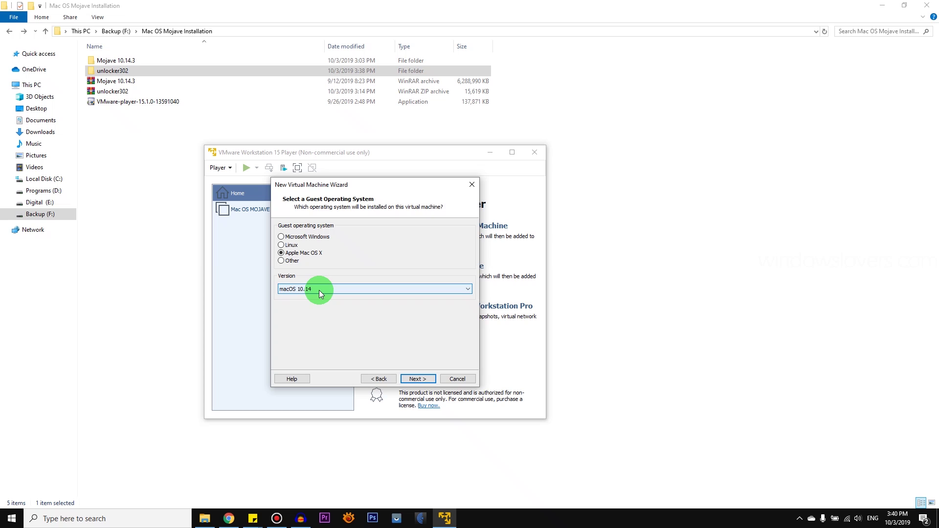
Step: Keep the VM name 'macOS 10.14' and the default 40 GB split disk
click(424, 381)
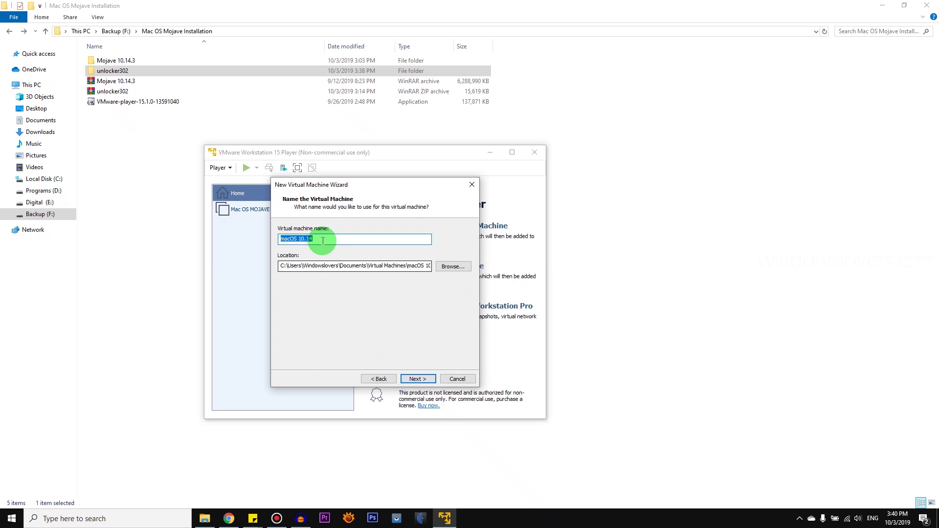
click(323, 241)
drag(338, 240, 274, 240)
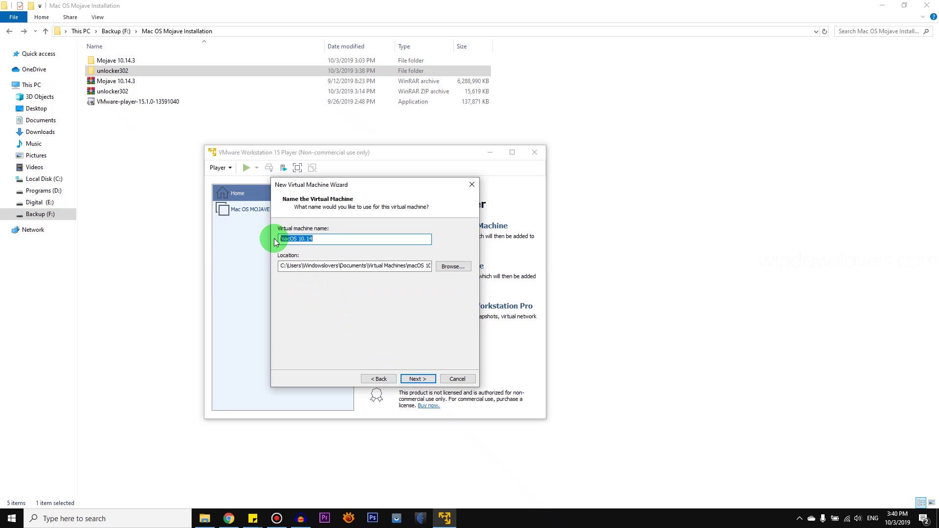
click(314, 241)
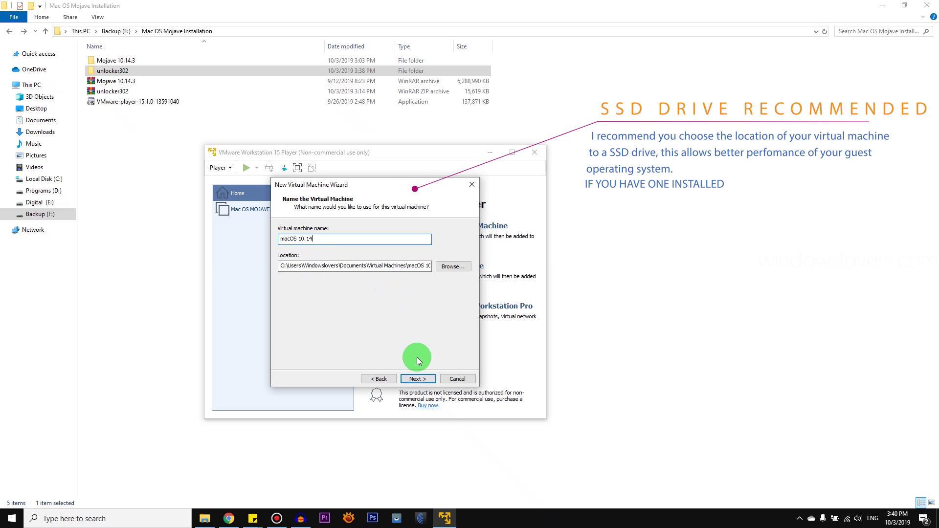
click(418, 378)
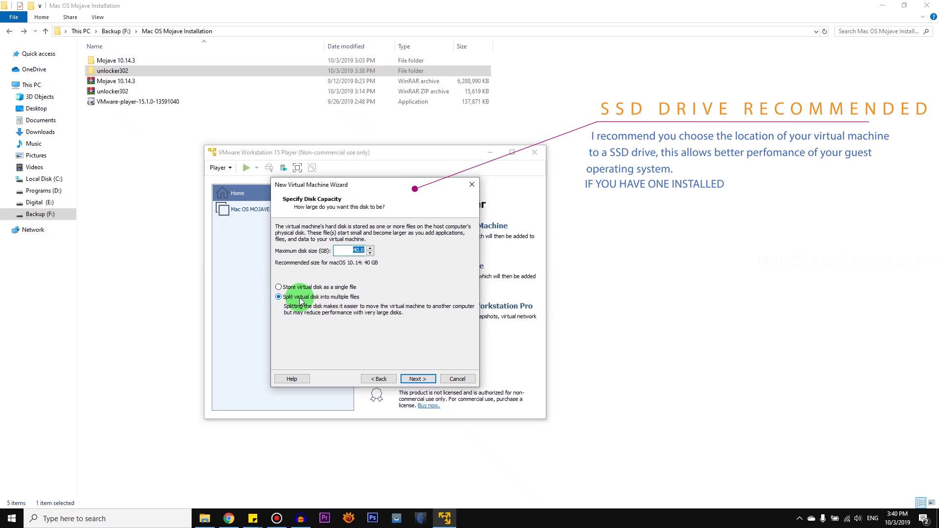
click(415, 379)
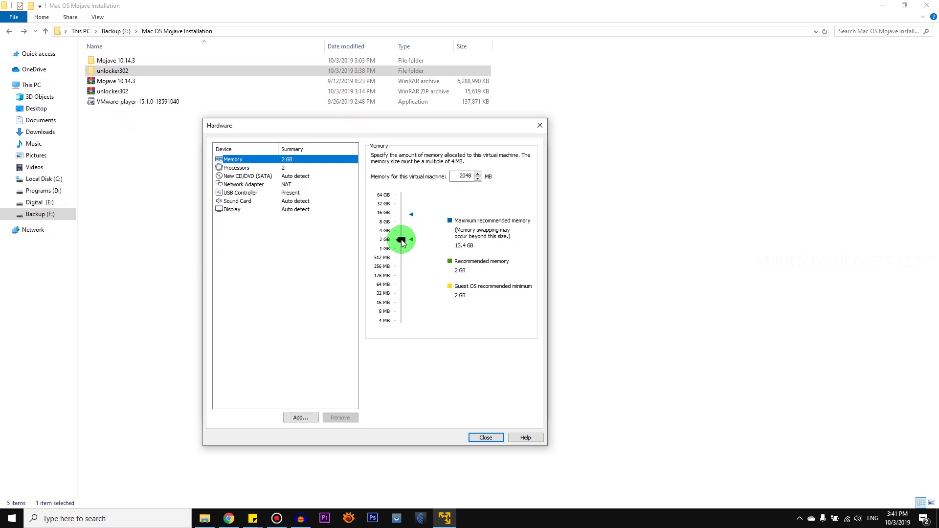
Step: Raise memory to 6656 MB, keep 2 processor cores, and finish creating the VM
drag(401, 241, 402, 225)
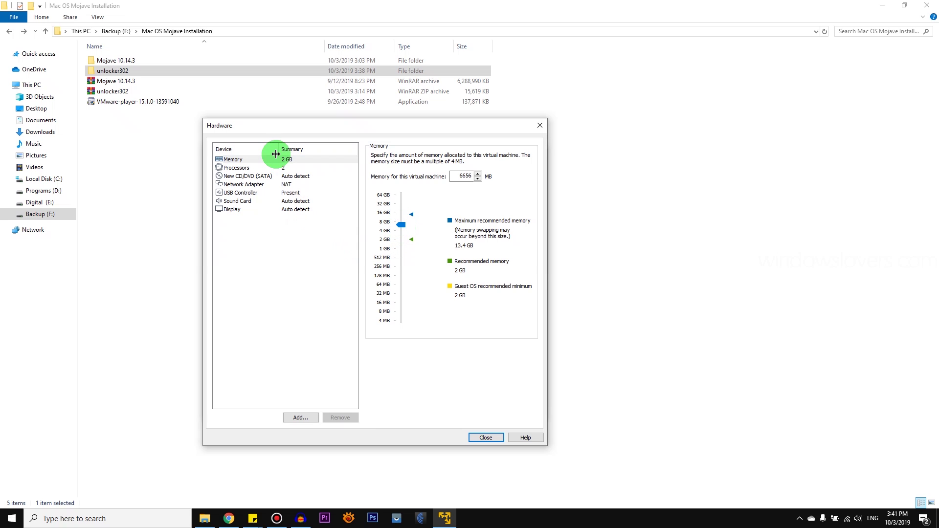
click(236, 168)
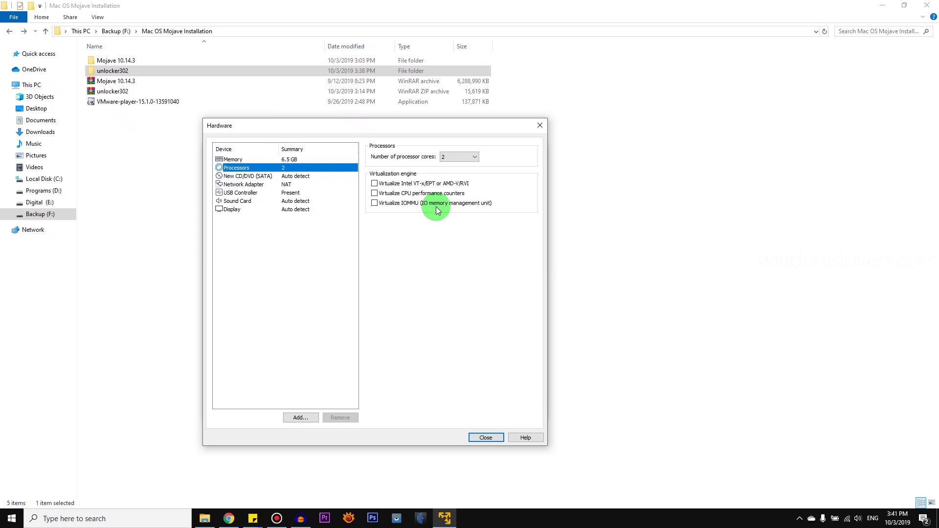
click(445, 161)
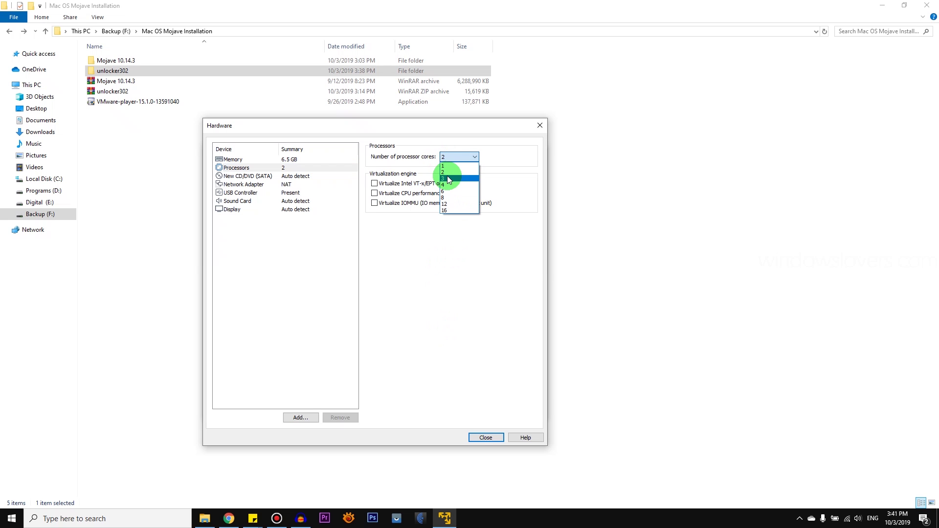
click(450, 173)
click(244, 184)
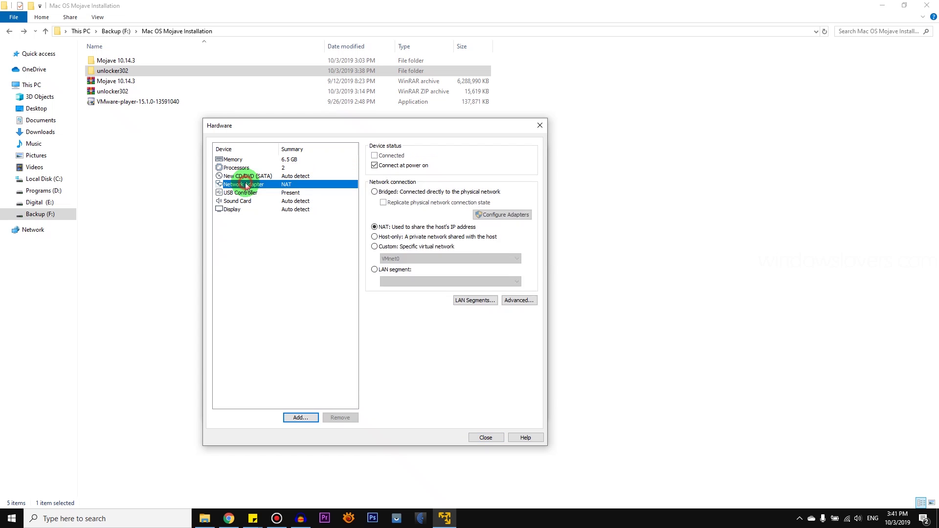
click(236, 167)
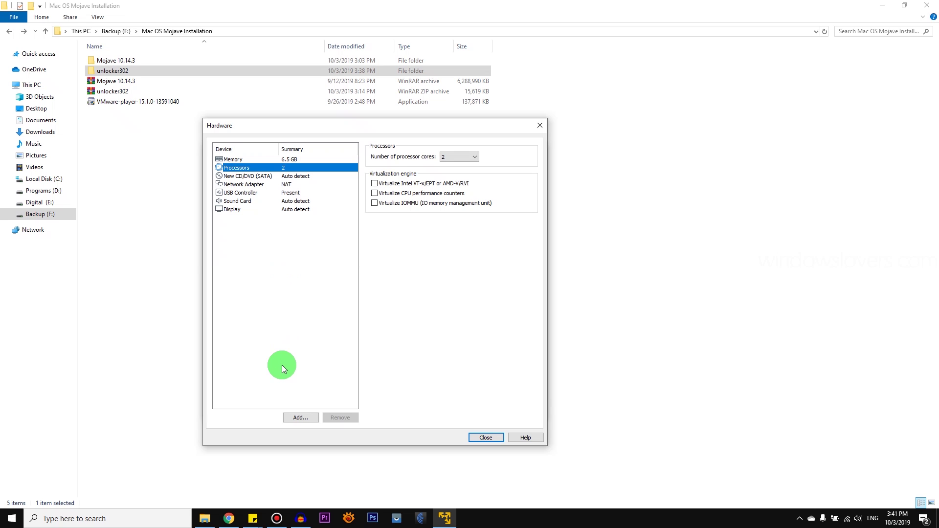
click(486, 437)
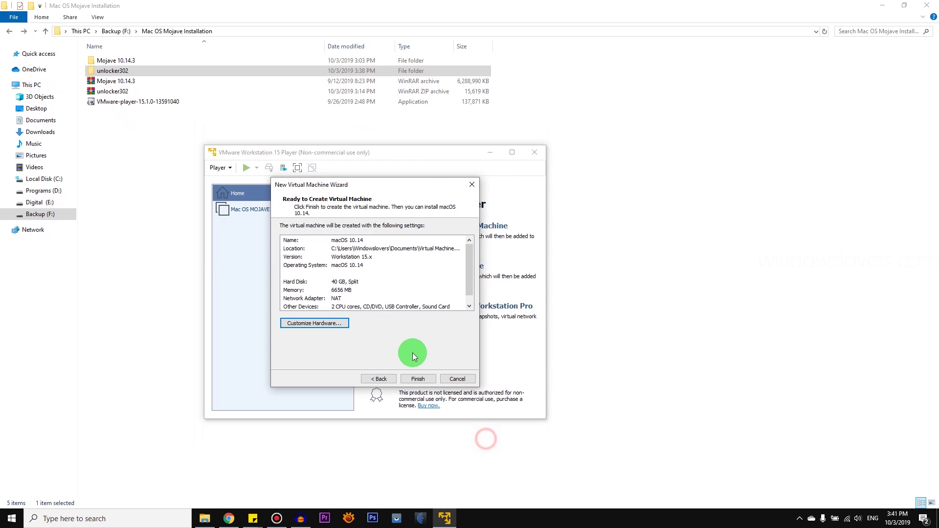
click(421, 380)
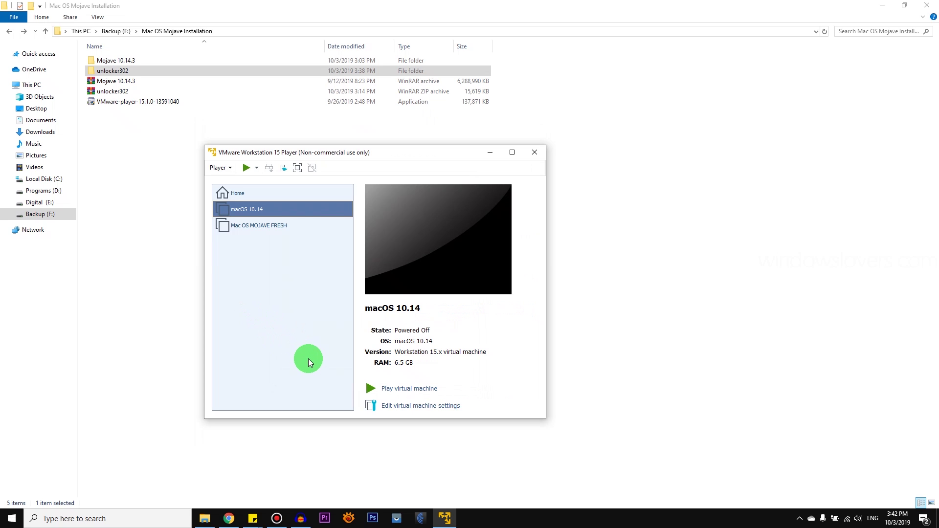
Step: Maximize Player and open the macOS 10.14 machine's settings, reviewing processor and hard disk
click(514, 153)
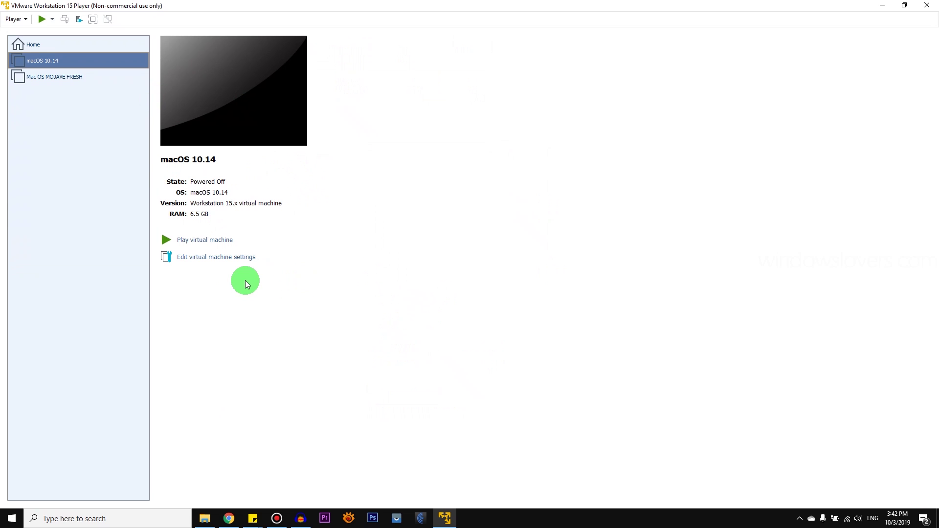
click(197, 263)
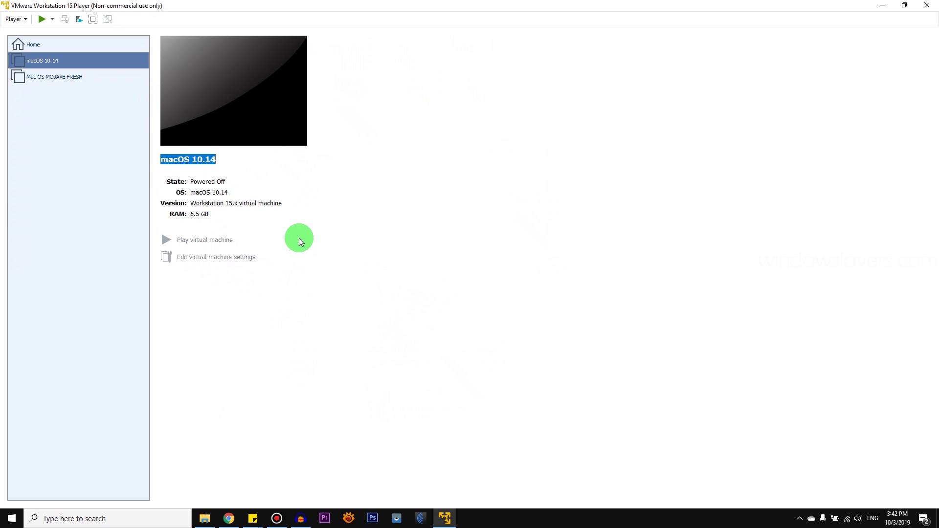
click(330, 142)
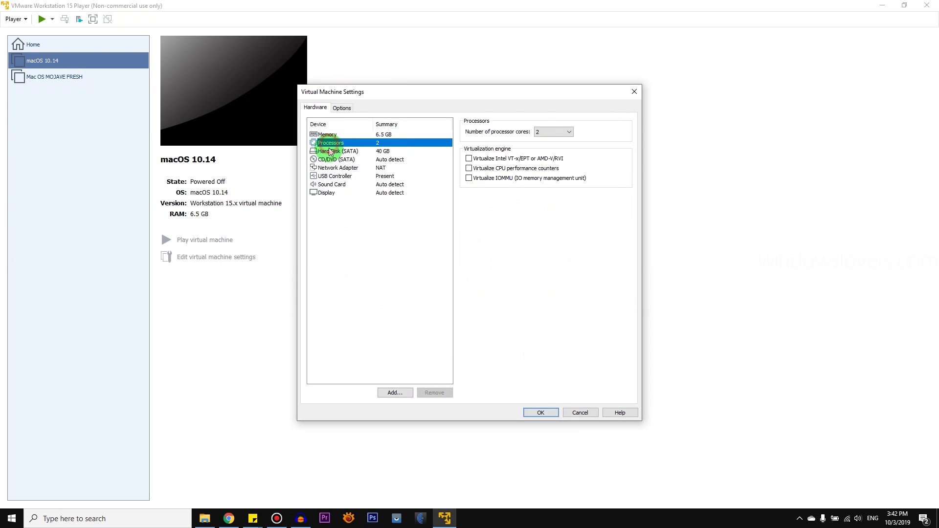
click(337, 151)
Step: Add a SATA hard disk that will use an existing virtual disk file
click(392, 395)
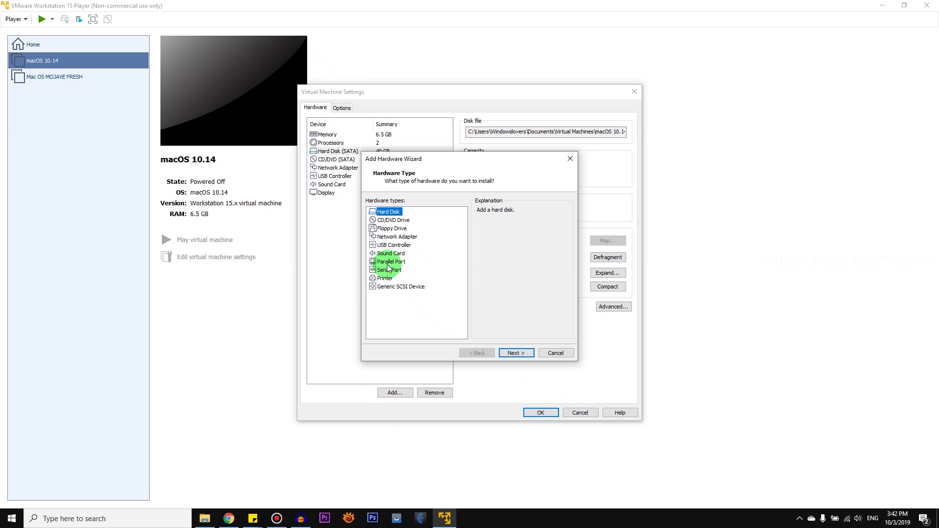
click(528, 354)
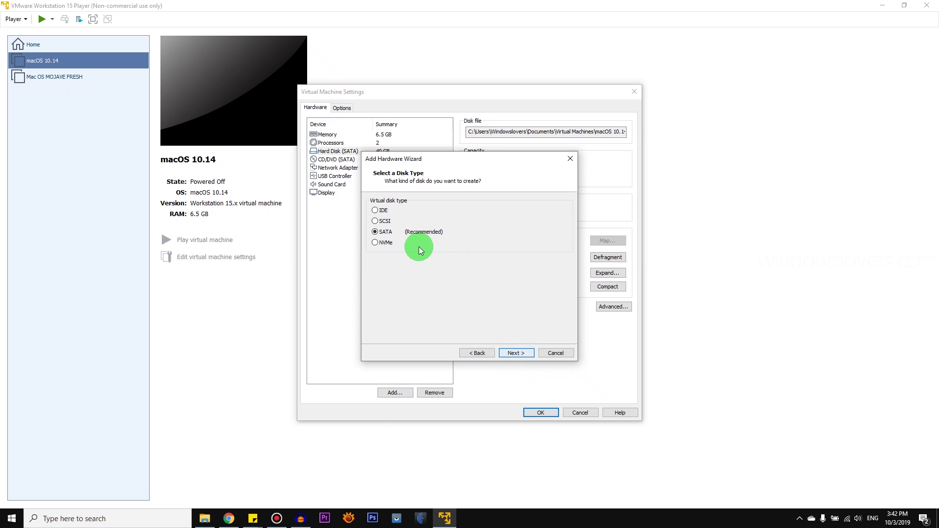
click(515, 353)
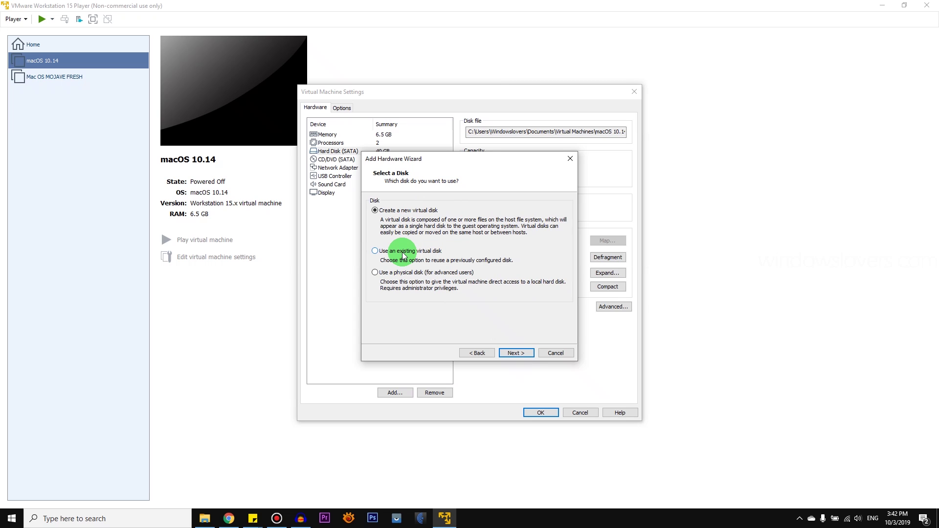
click(402, 251)
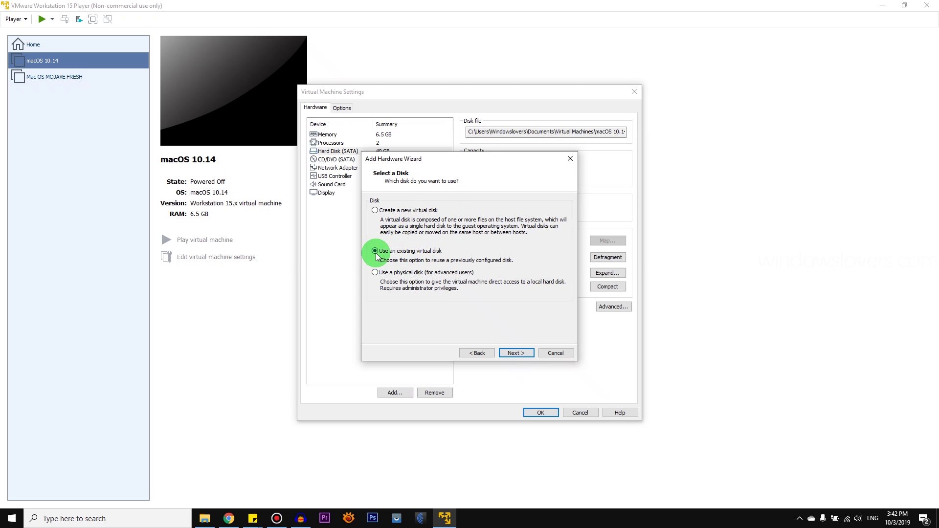
click(516, 352)
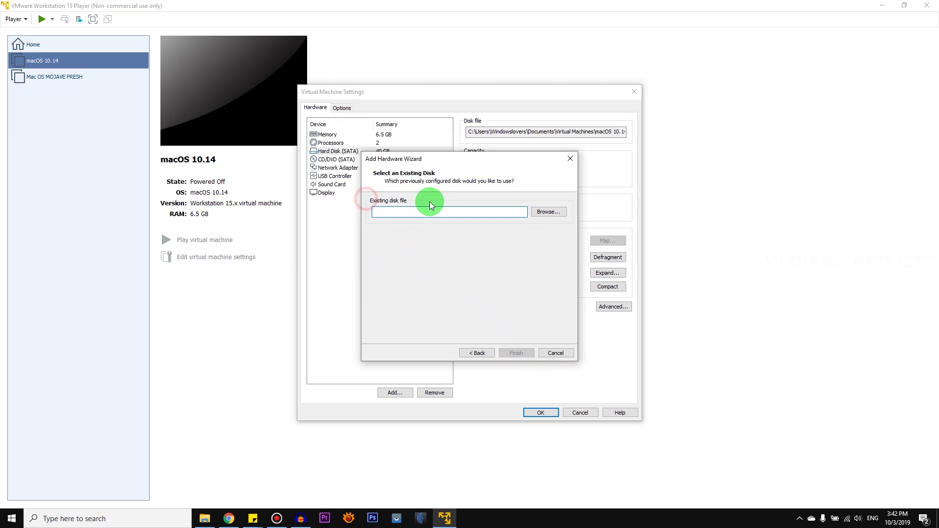
Step: Attach Mojave 10.14.3.vmdk keeping its existing format, then power on the macOS 10.14 VM
click(554, 214)
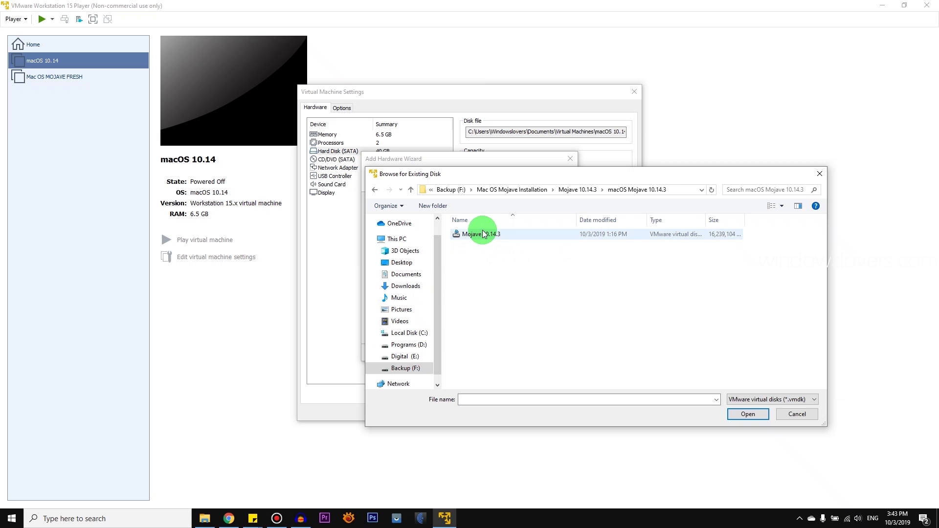
click(487, 240)
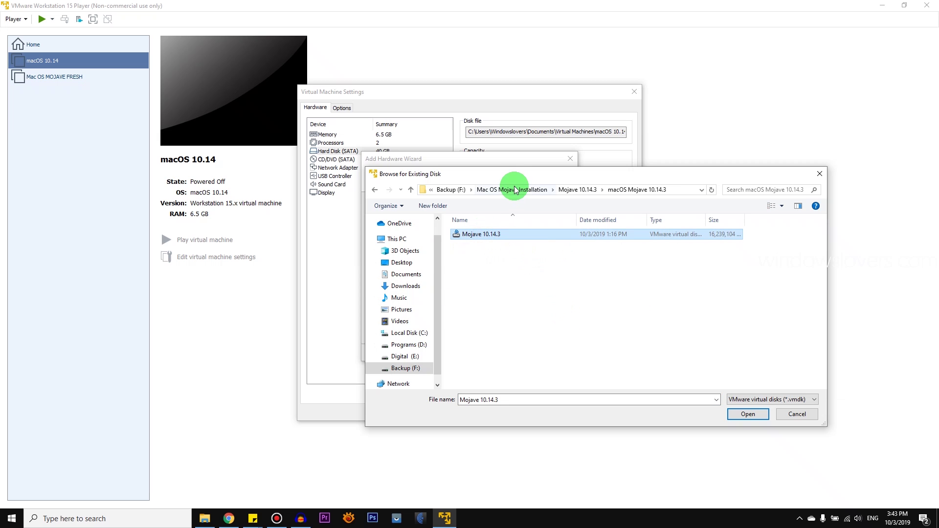
drag(518, 177, 288, 54)
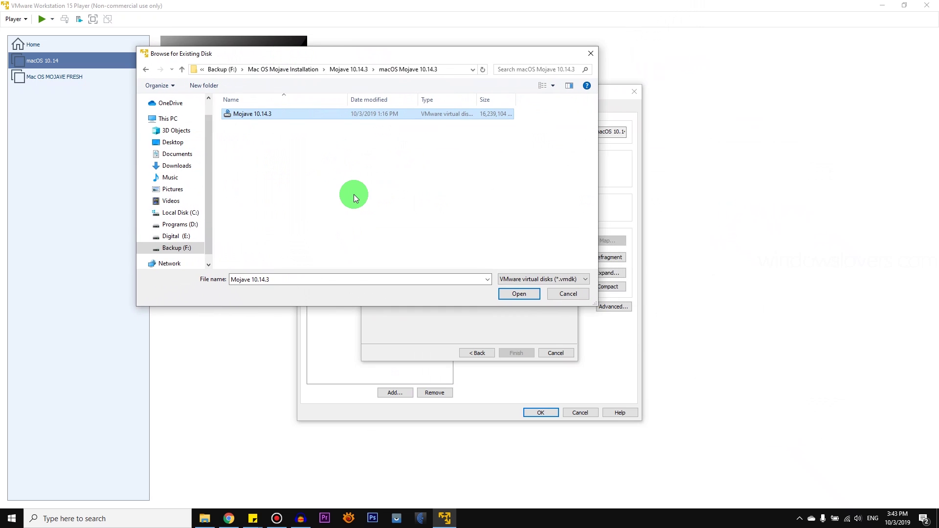
click(289, 166)
click(265, 114)
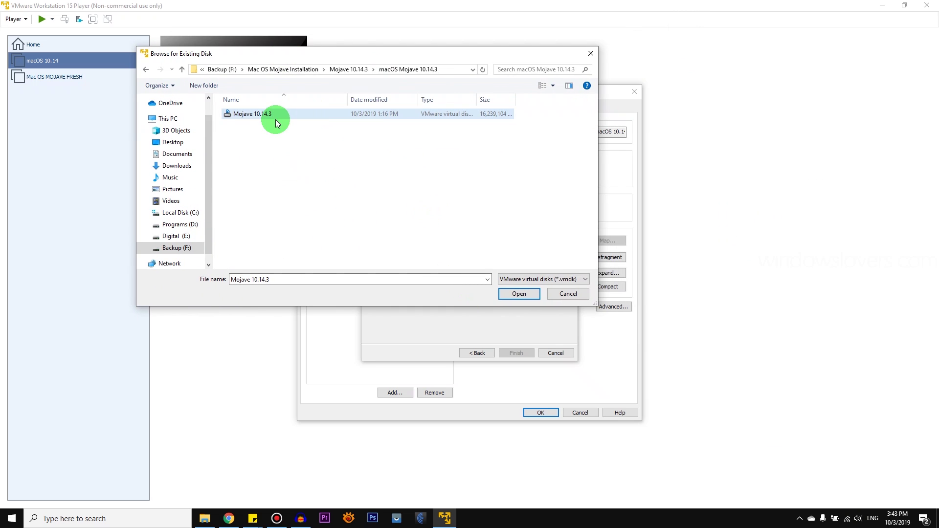
click(532, 299)
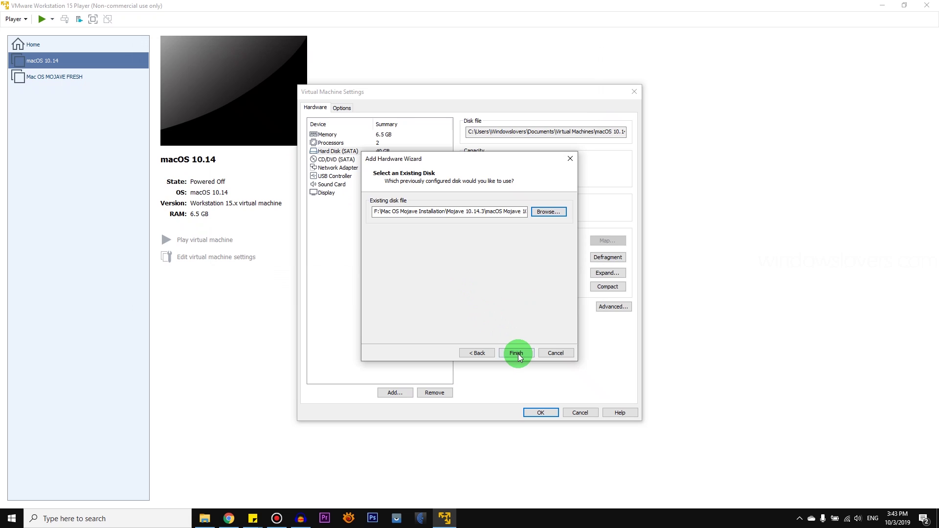
click(518, 354)
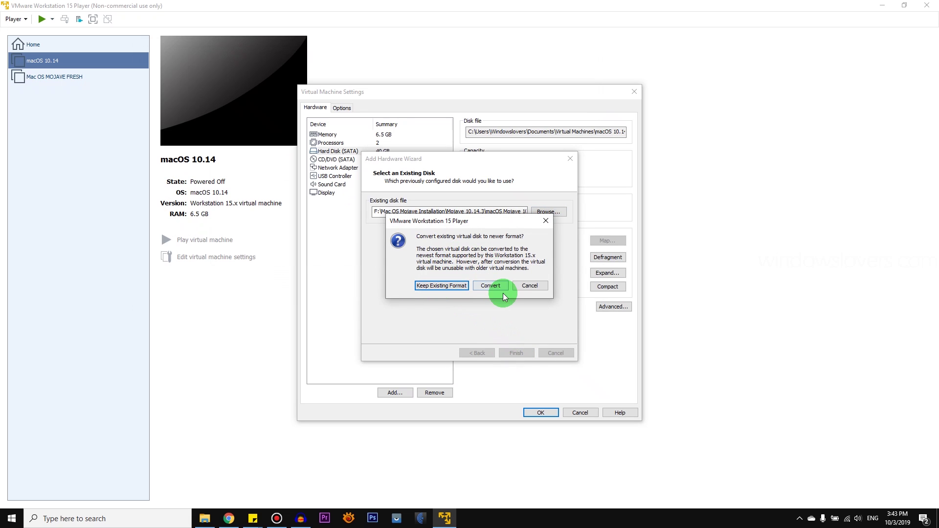
click(443, 287)
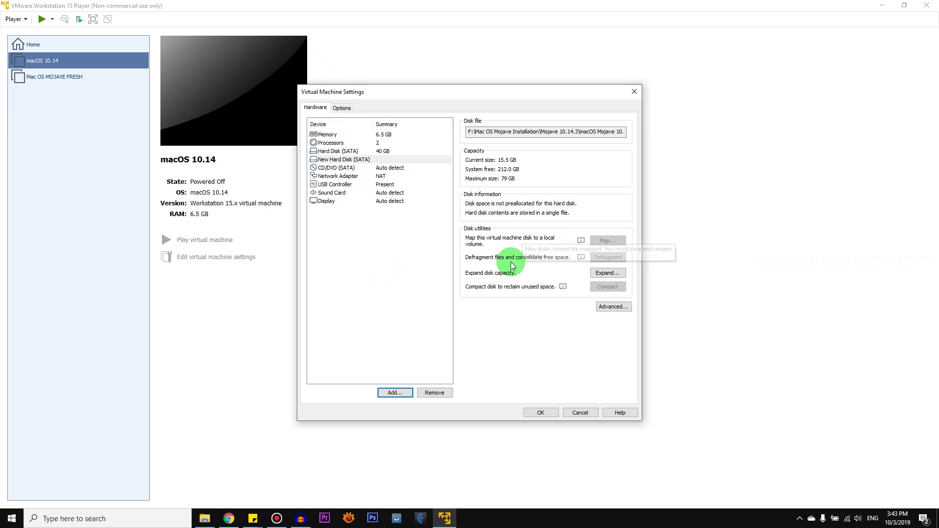
click(331, 151)
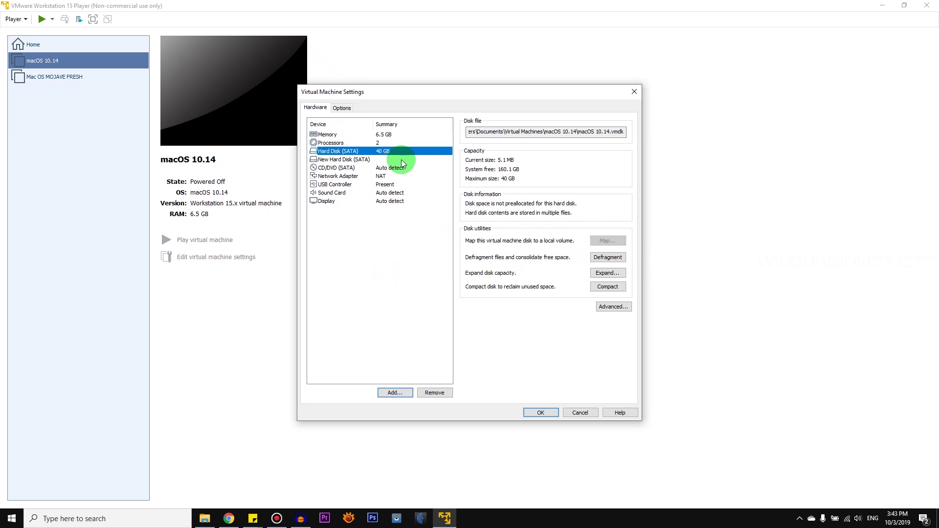
click(178, 239)
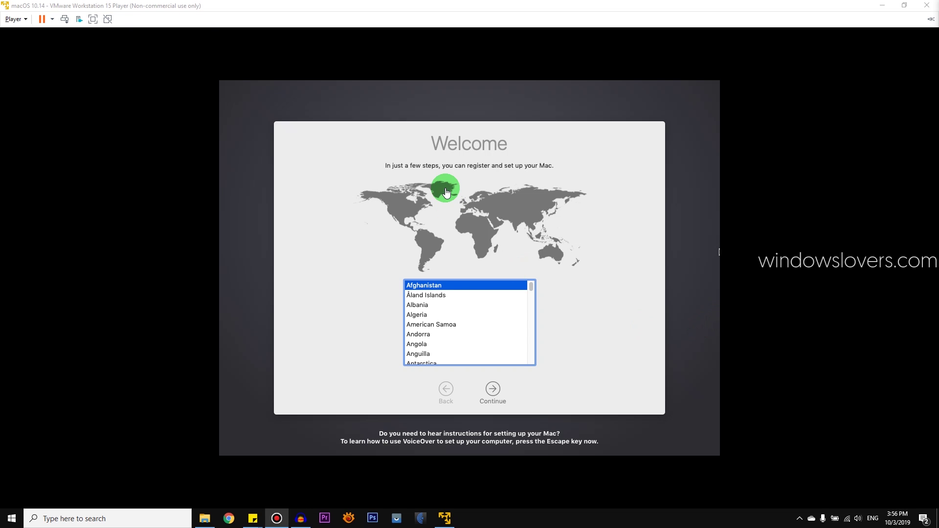
Step: Select Australia as the country and keep the Australian keyboard layout
click(432, 168)
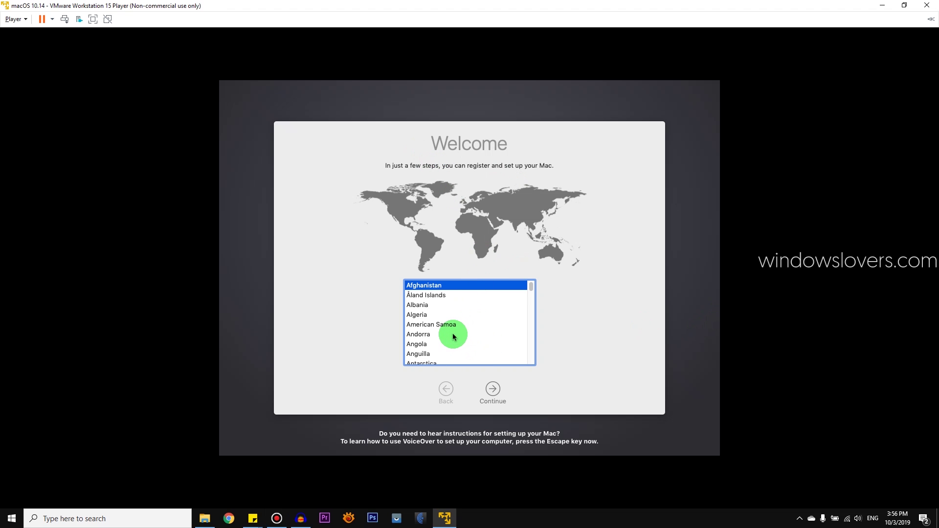
scroll(430, 336, down, 1)
scroll(430, 336, down, 5)
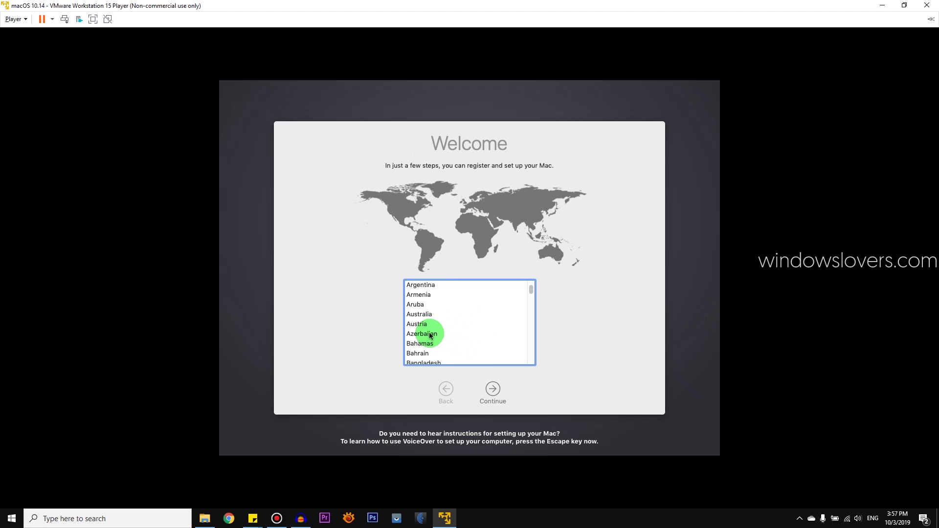
scroll(429, 322, up, 1)
click(419, 308)
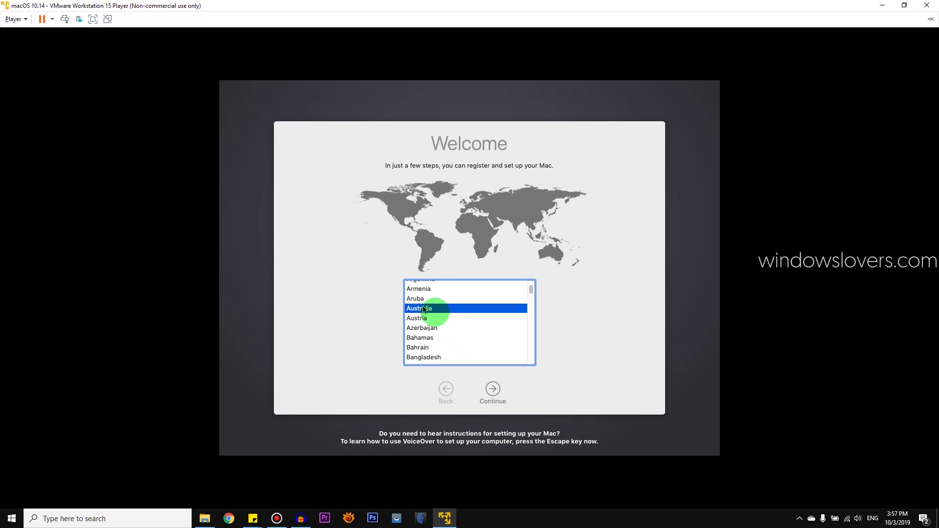
click(493, 390)
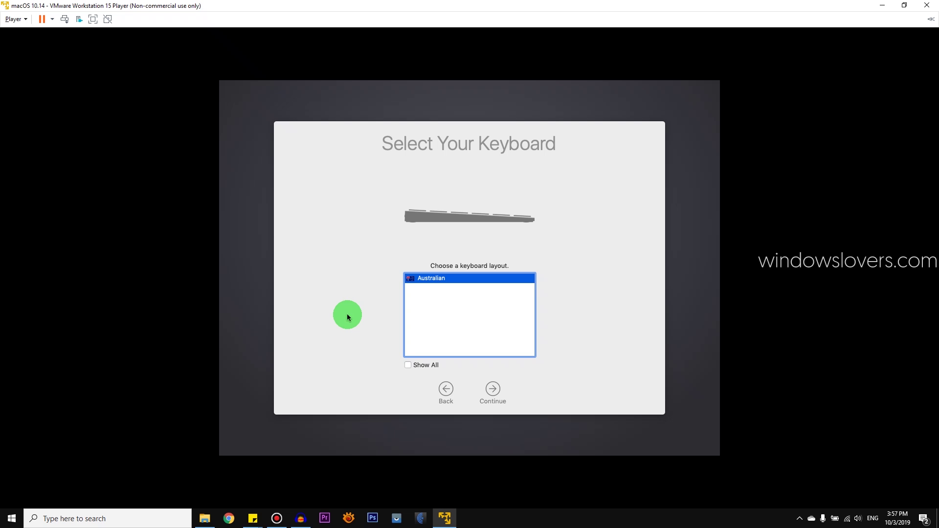
click(494, 394)
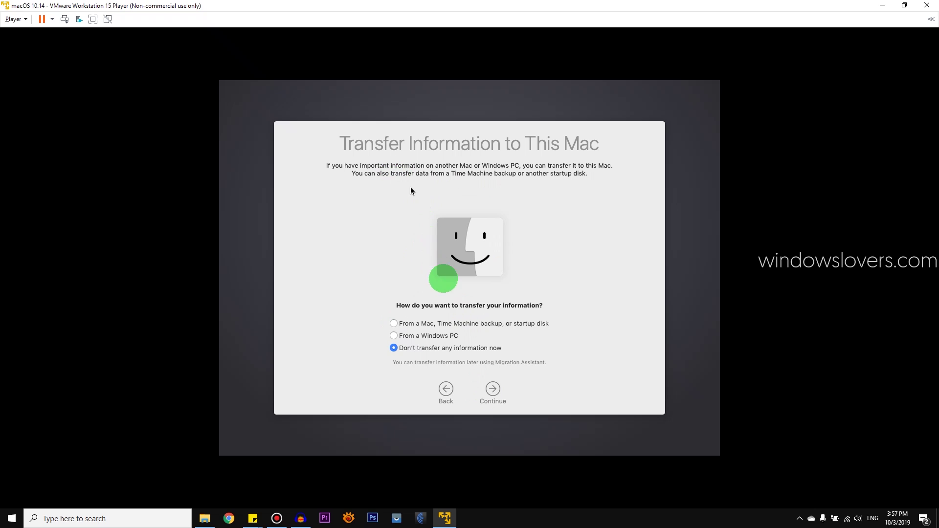
Step: Choose Don't transfer, skip Apple ID sign-in, and agree to the macOS licence
click(495, 391)
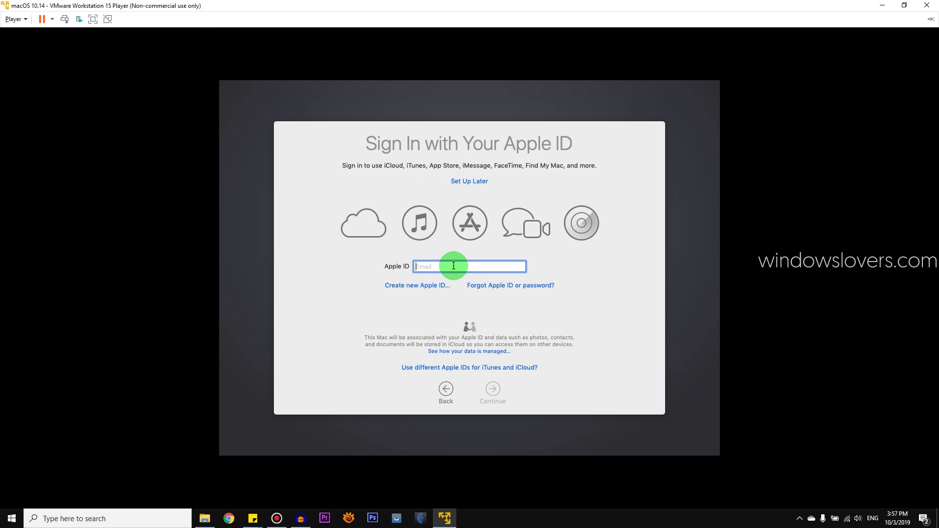
click(474, 184)
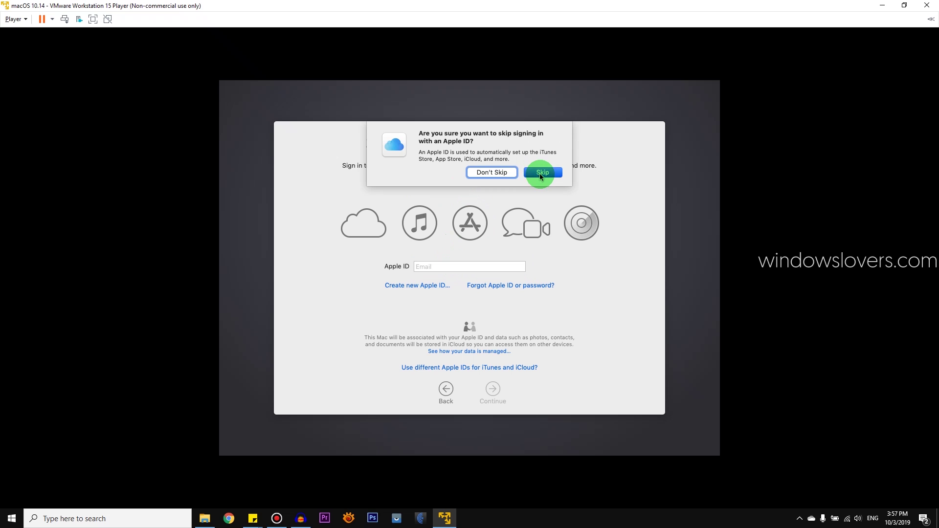
click(540, 174)
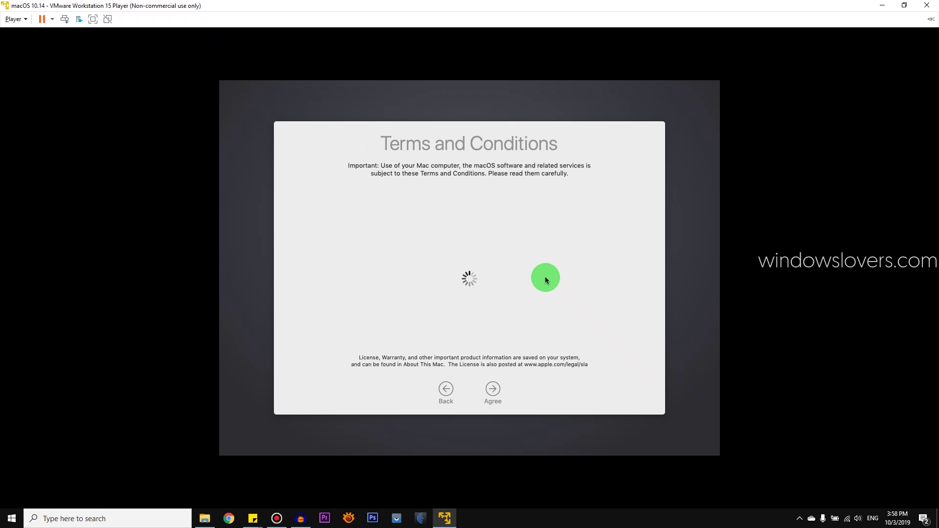
click(492, 389)
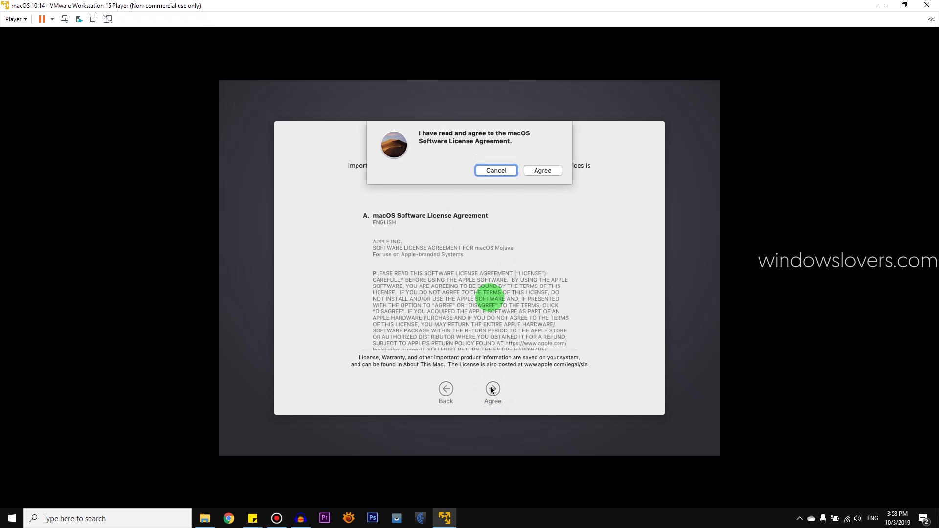
click(541, 169)
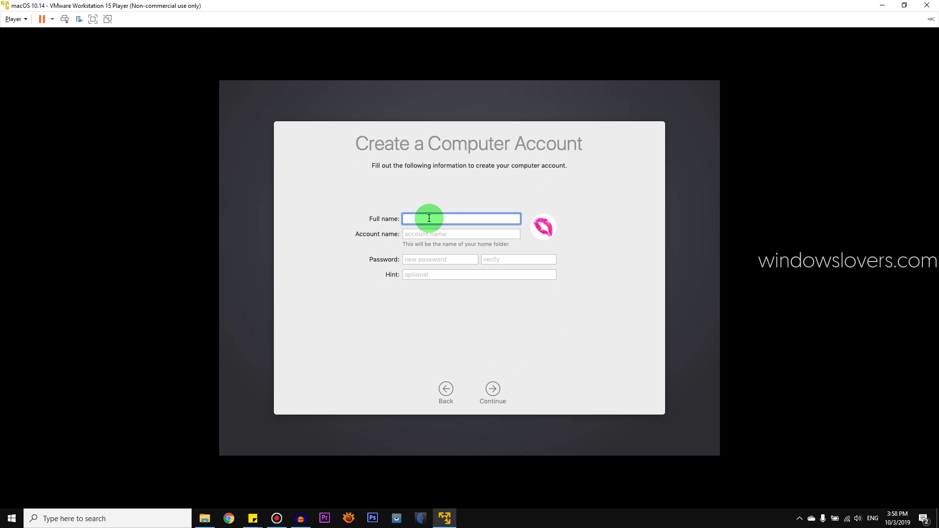
Step: Create the computer account with the user's full name, a password, and hint 'same'
key(Tab)
key(Tab)
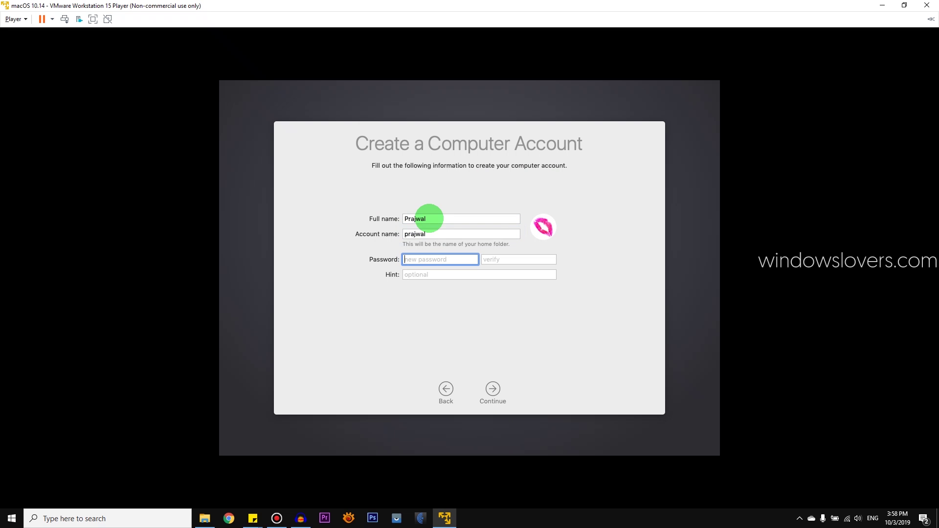
key(Tab)
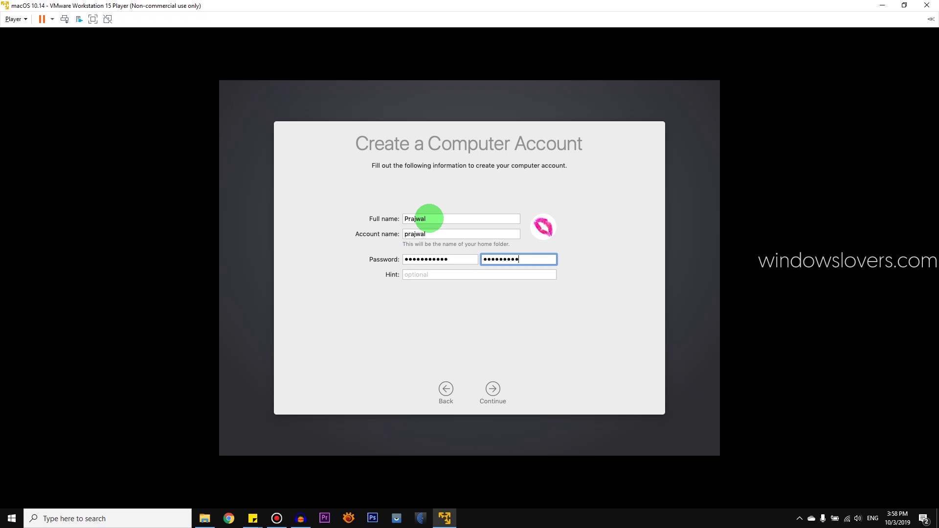
key(Tab)
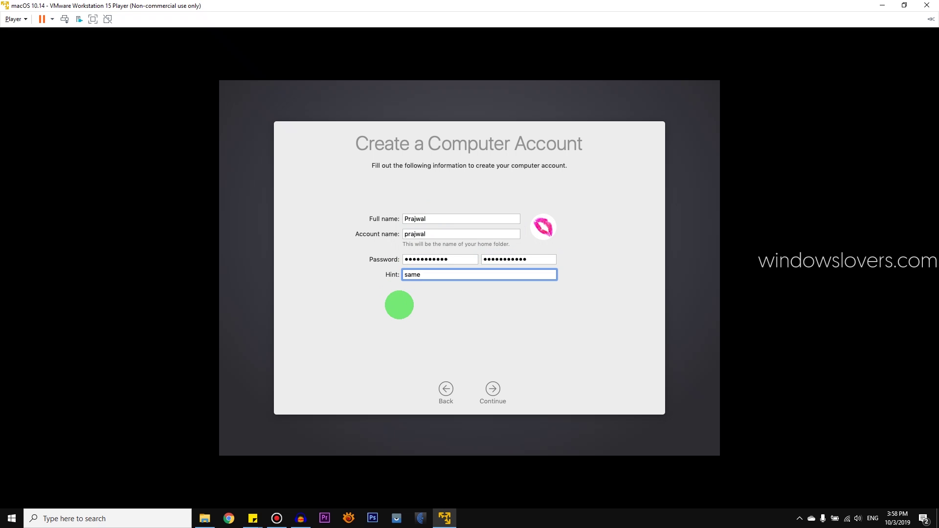
click(495, 386)
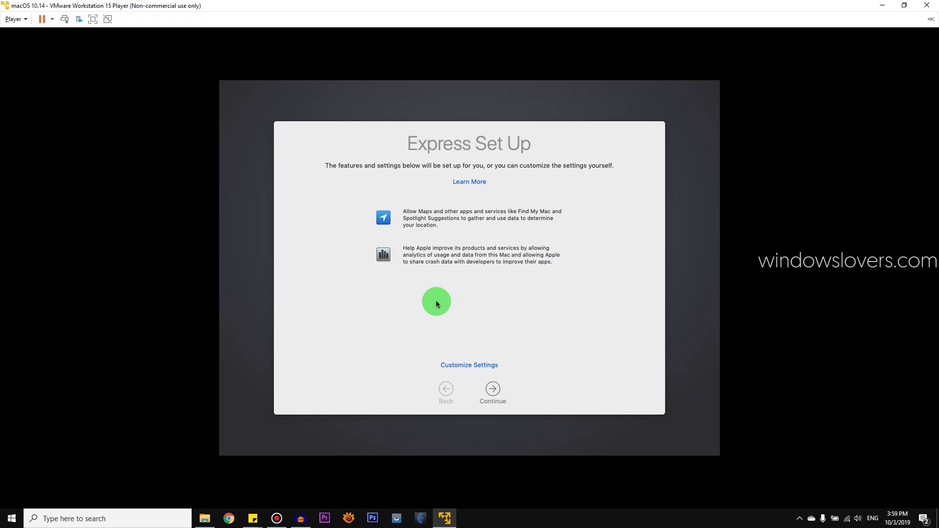
Step: Accept the Express Set Up settings and keep the Light appearance
click(492, 389)
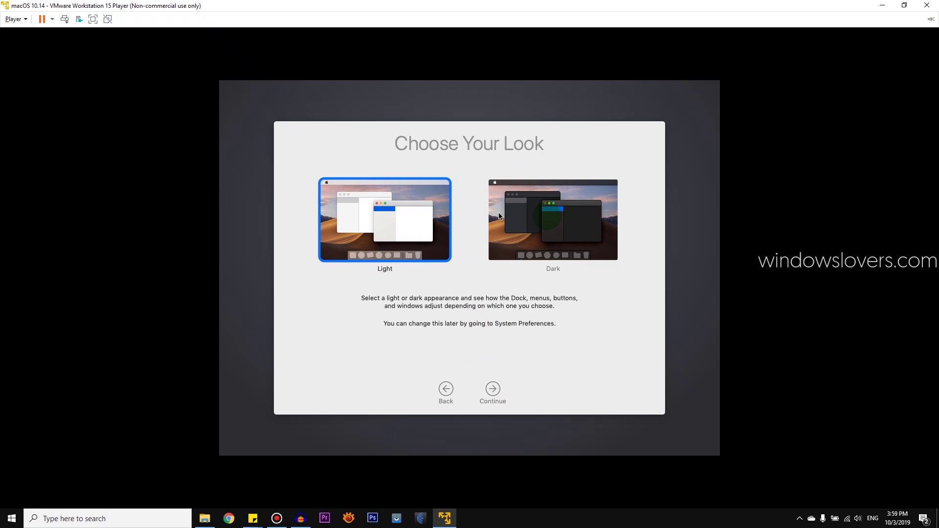
click(493, 390)
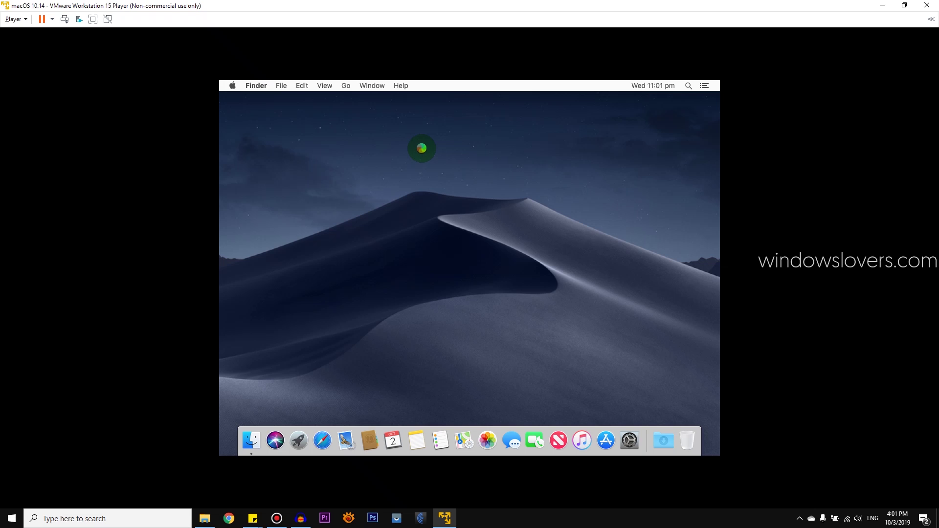
right_click(423, 148)
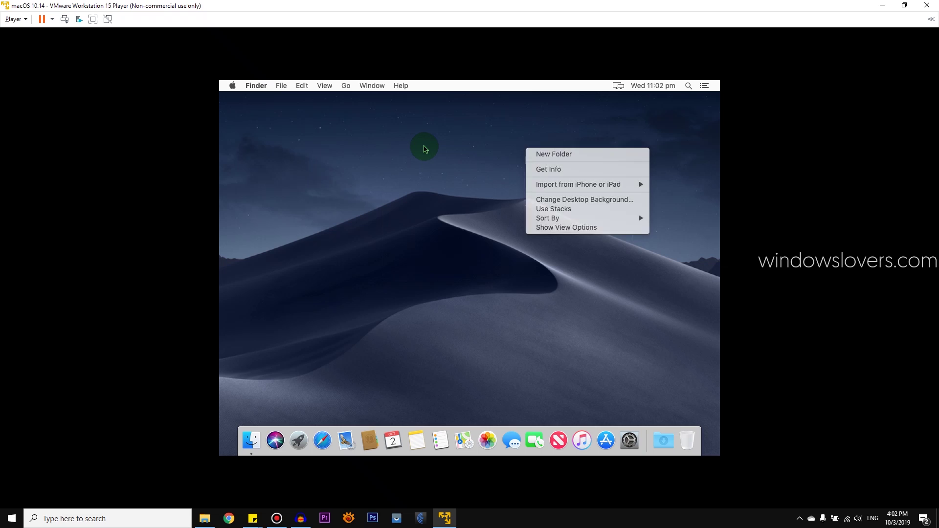
right_click(423, 148)
click(440, 146)
right_click(440, 146)
click(415, 180)
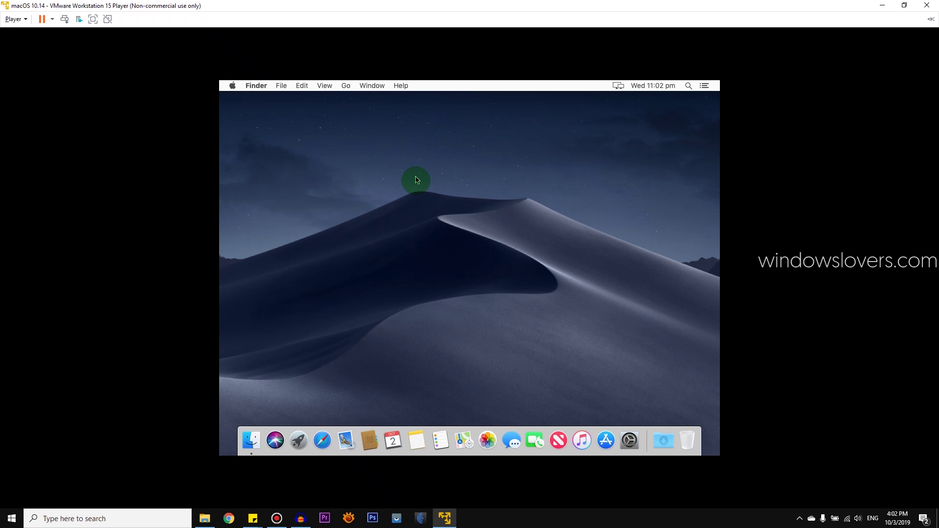